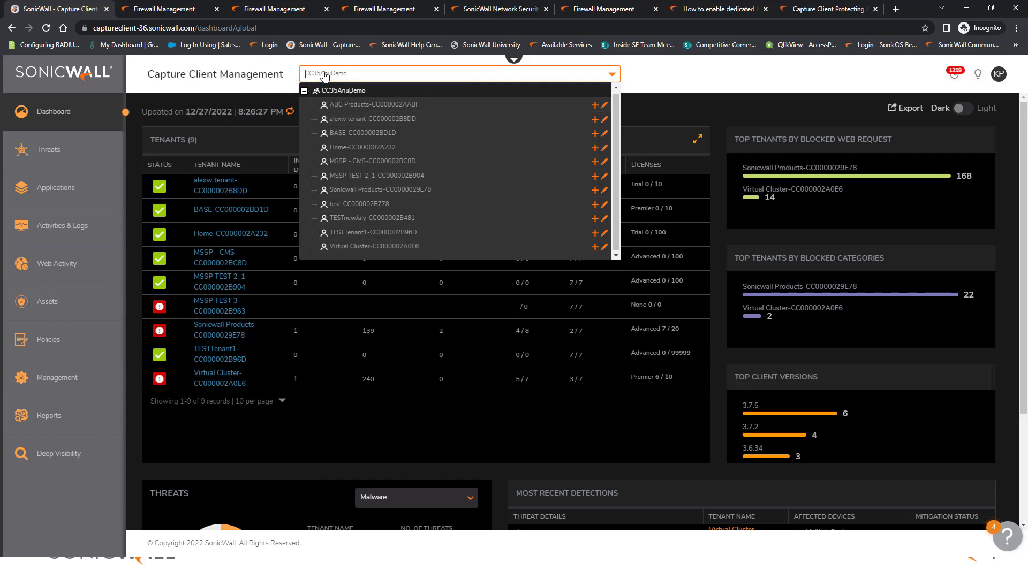
Review the account-level Threats list and the dashboard
click(67, 166)
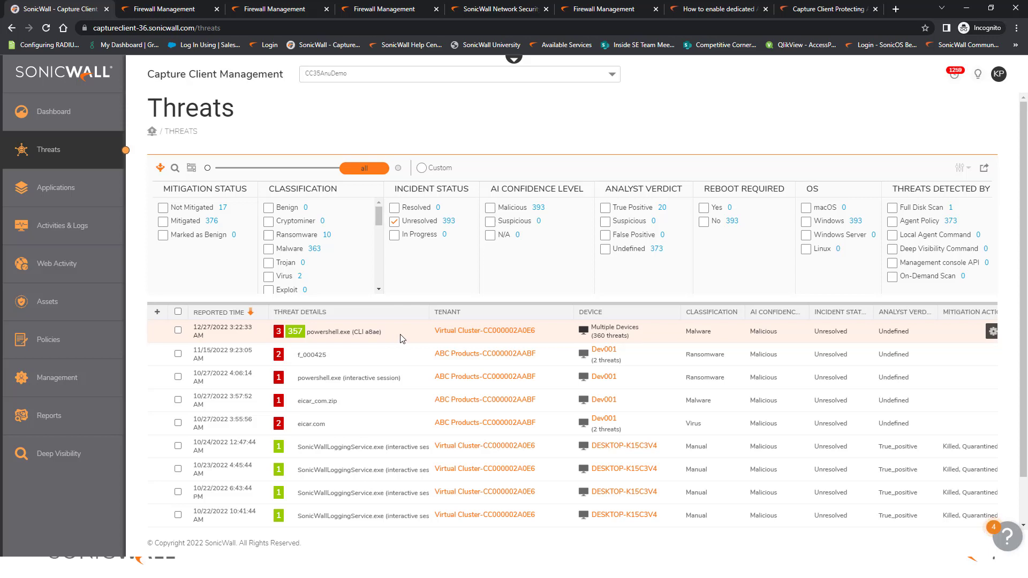
click(69, 114)
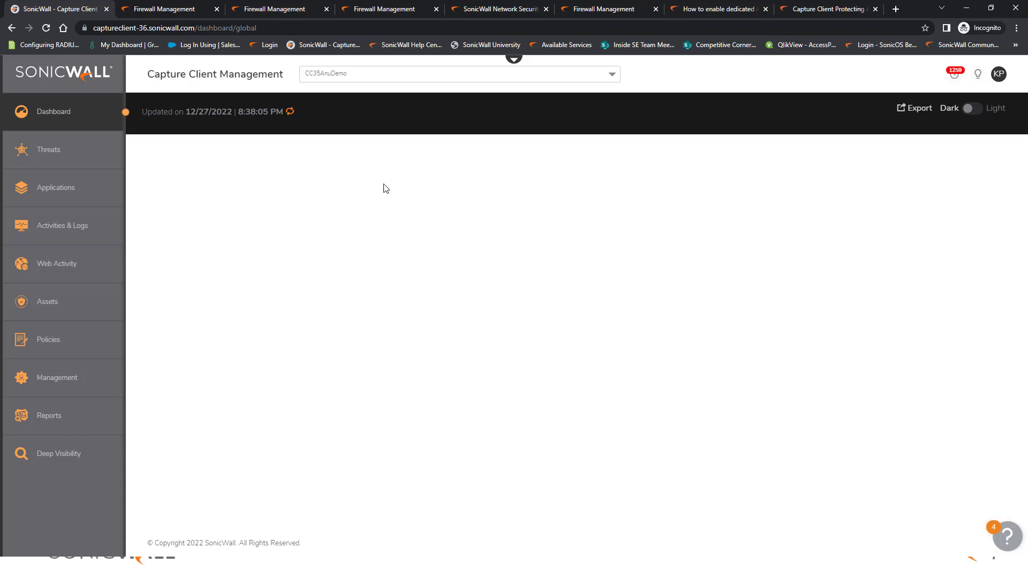
click(80, 157)
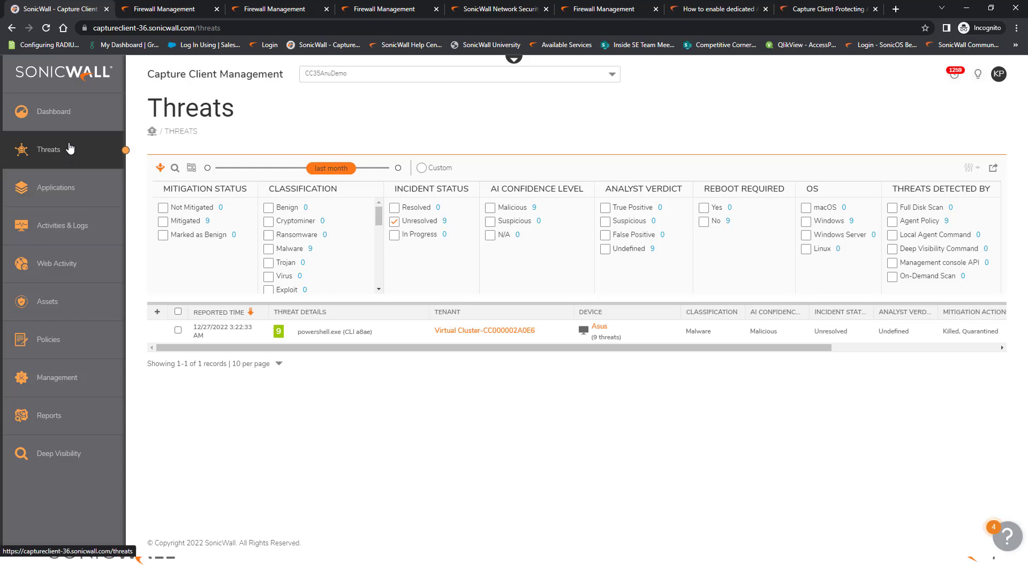
Open the Client policy of the Sonicwall Products tenant and view the tenant's groups in the scope list
click(58, 340)
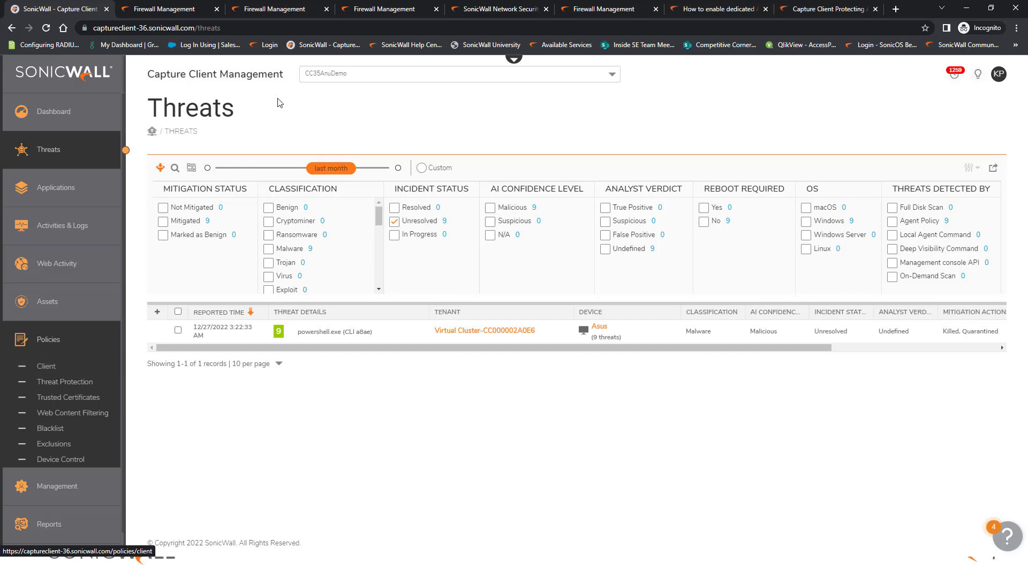
click(332, 79)
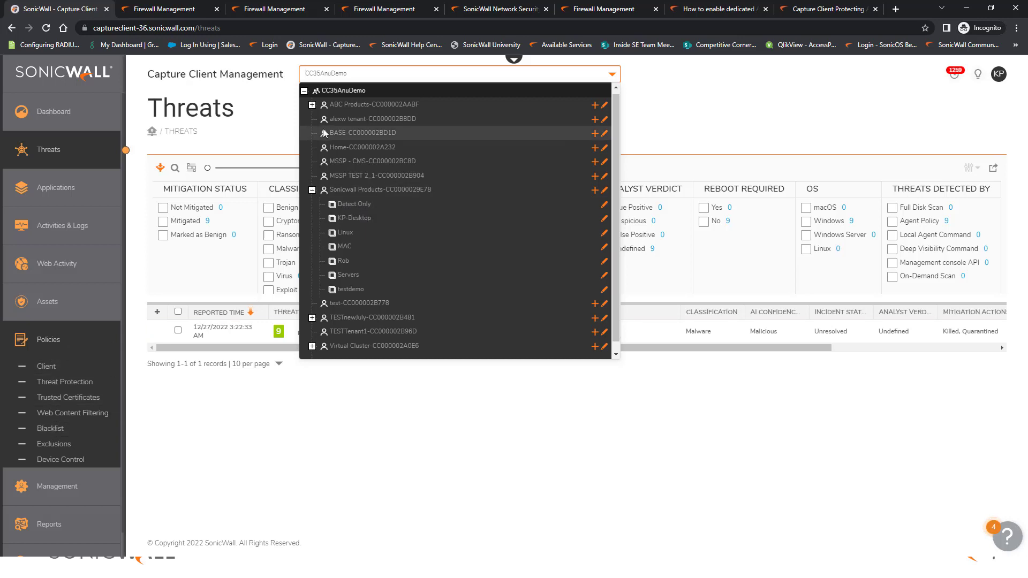
click(343, 190)
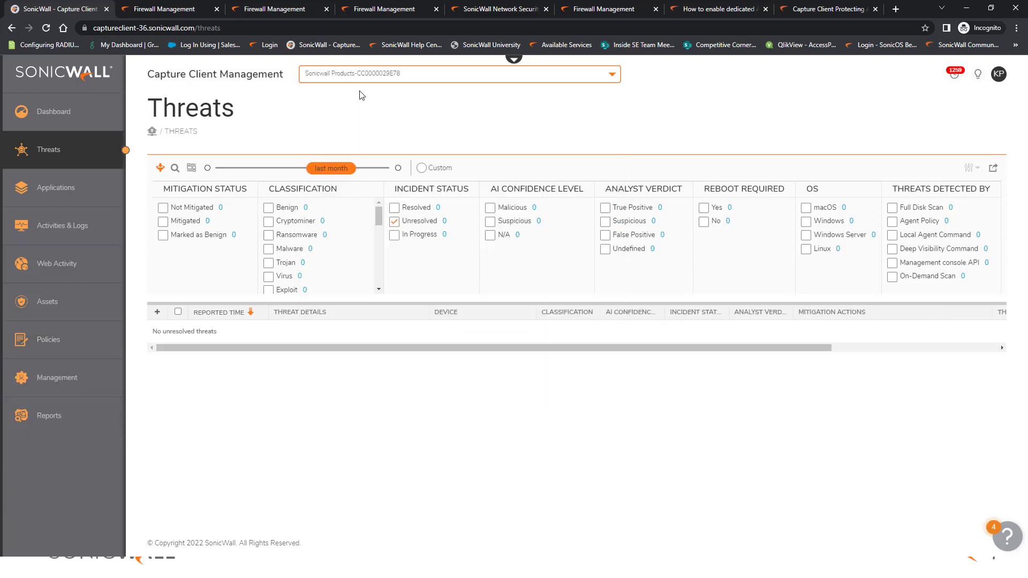
click(67, 345)
click(50, 367)
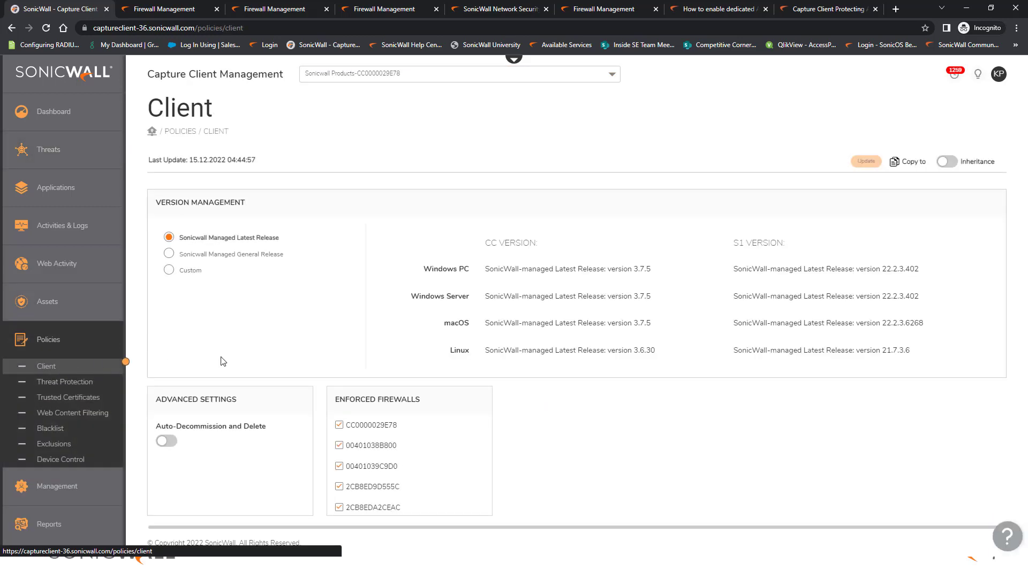
click(338, 80)
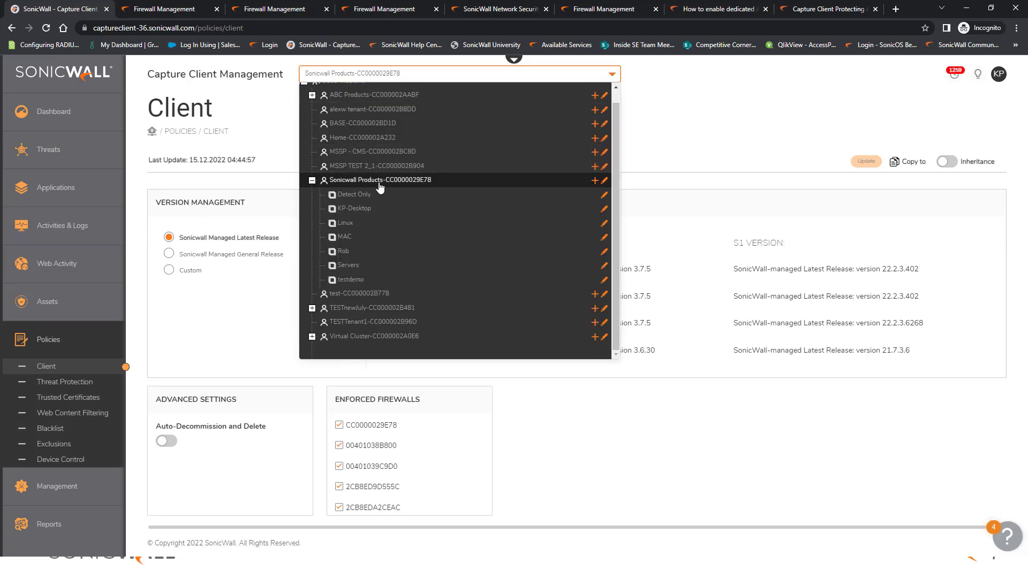
scroll(380, 188, up, 1)
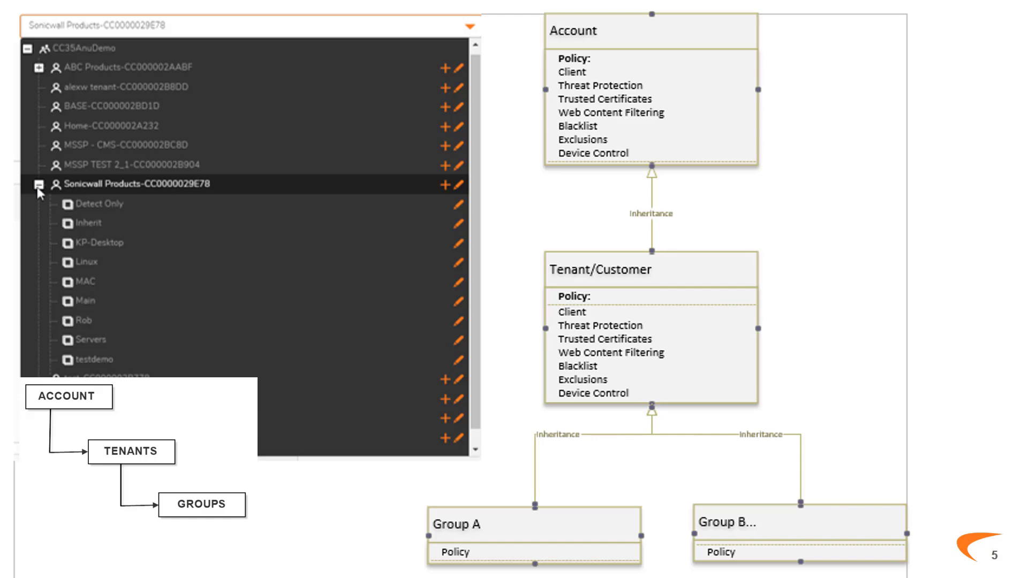
Switch back to the Capture Client console and enable inheritance for the Sonicwall Products tenant's Client policy
key(alt+Tab)
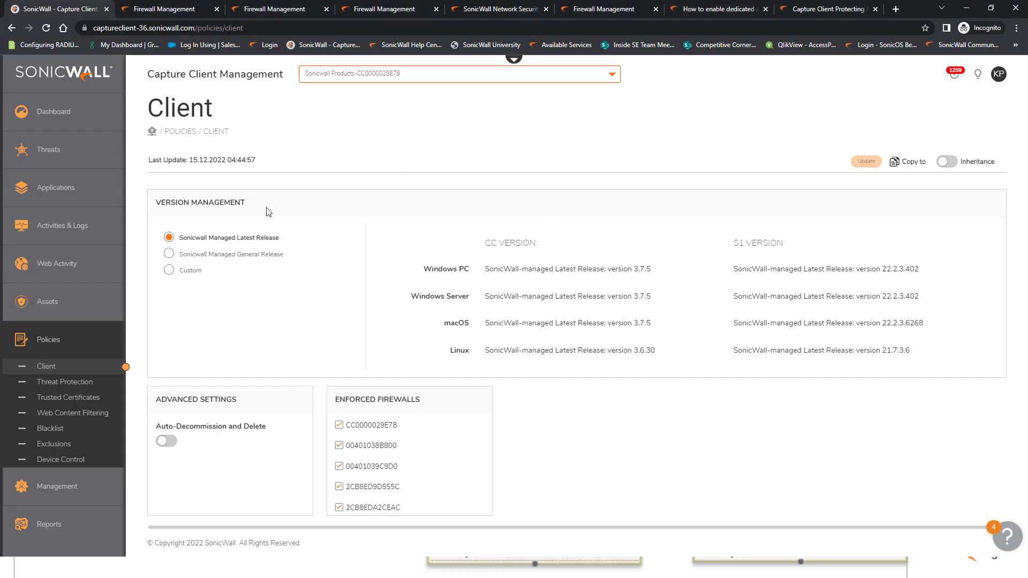
click(946, 168)
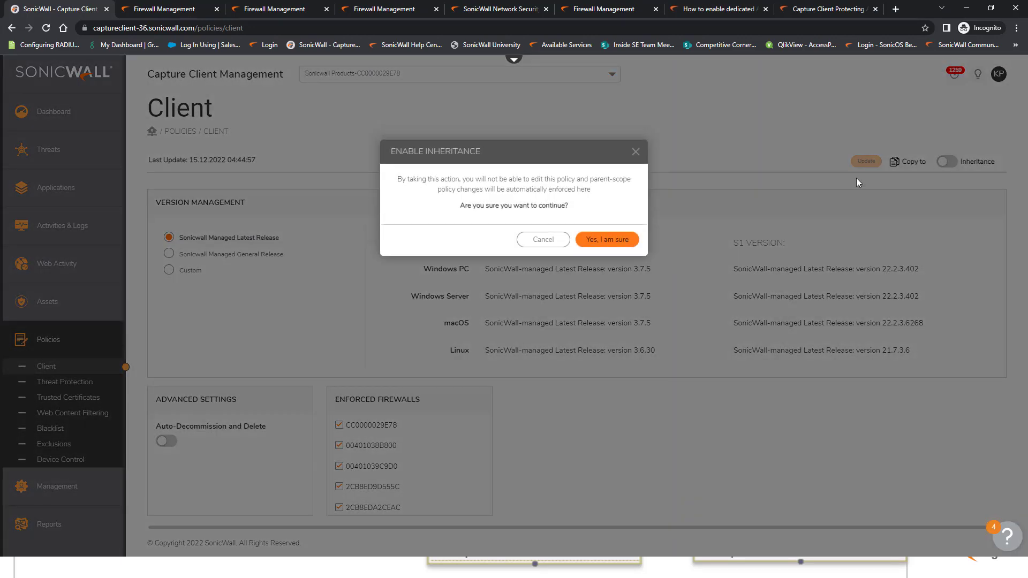
click(598, 239)
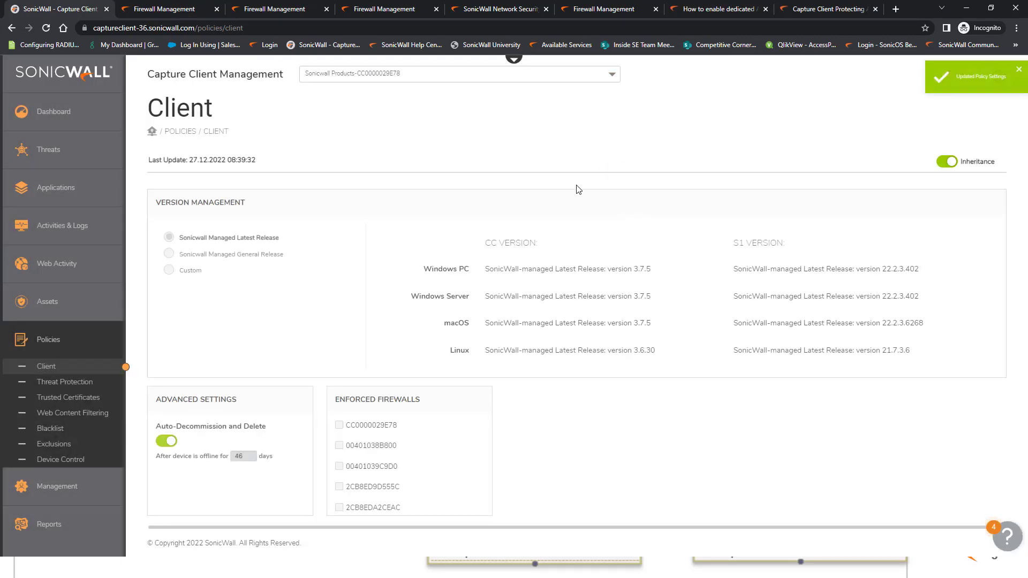
Set the CC35AnuDemo account's Client policy to Sonicwall Managed General Release and apply the update
click(394, 73)
scroll(354, 91, up, 1)
click(344, 95)
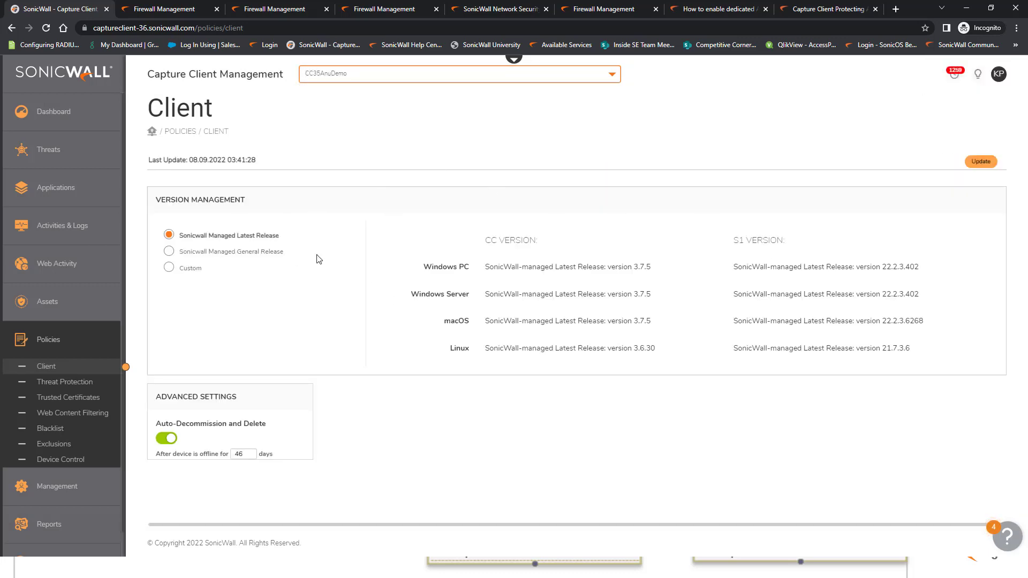
click(169, 252)
click(983, 162)
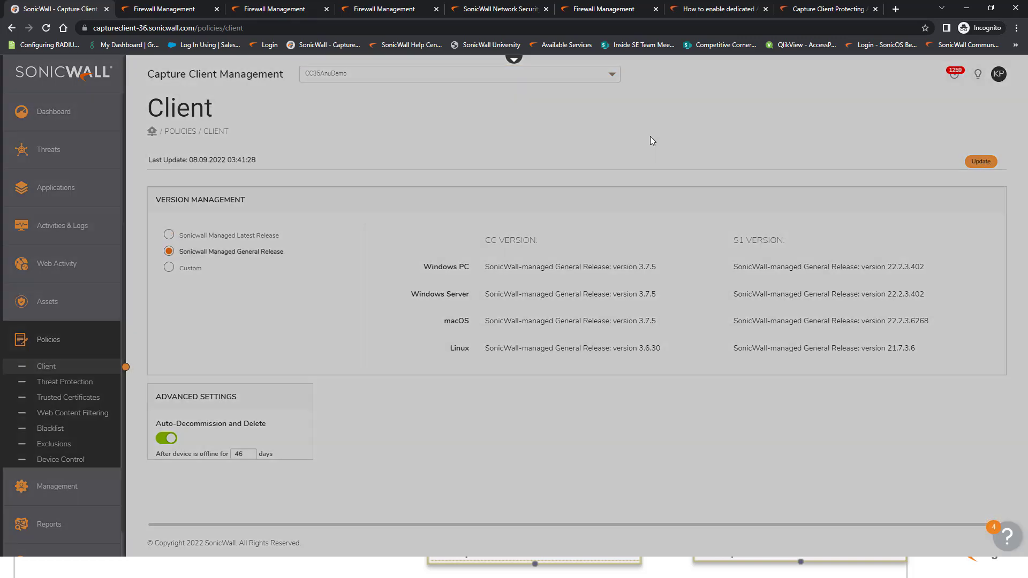
click(602, 240)
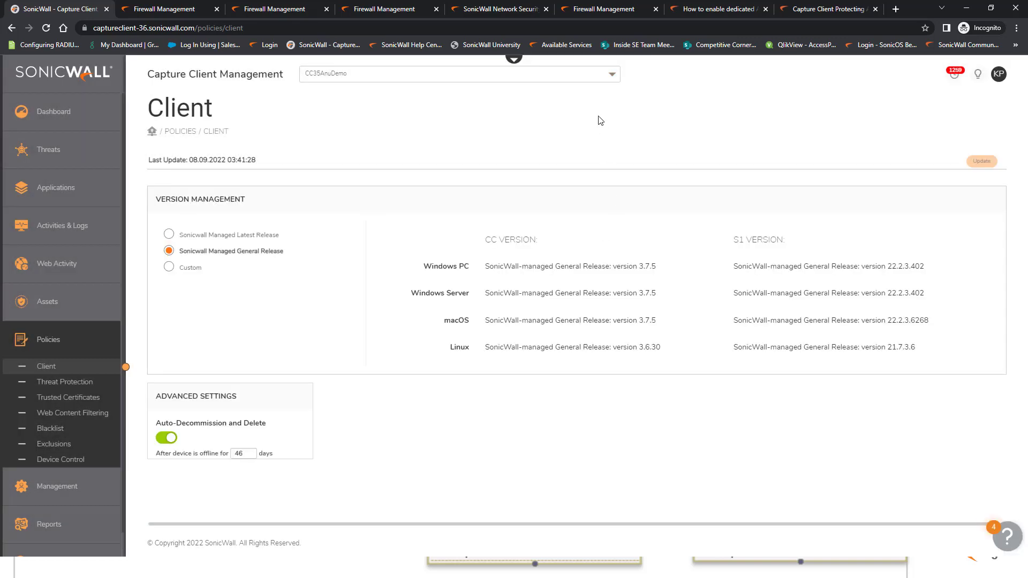
Return to the Sonicwall Products tenant to check its inherited Client policy and the groups beneath it
click(614, 77)
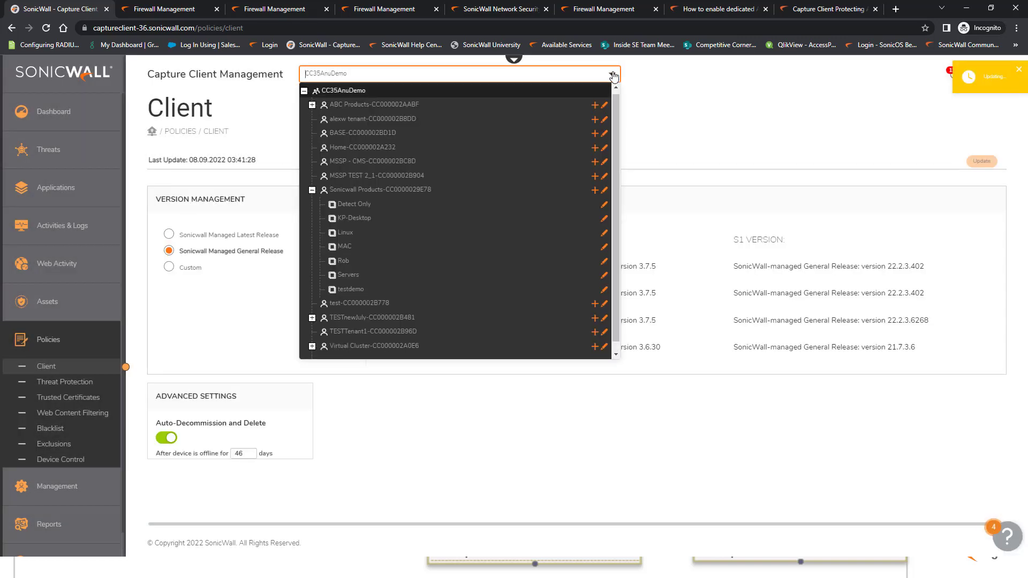
click(368, 190)
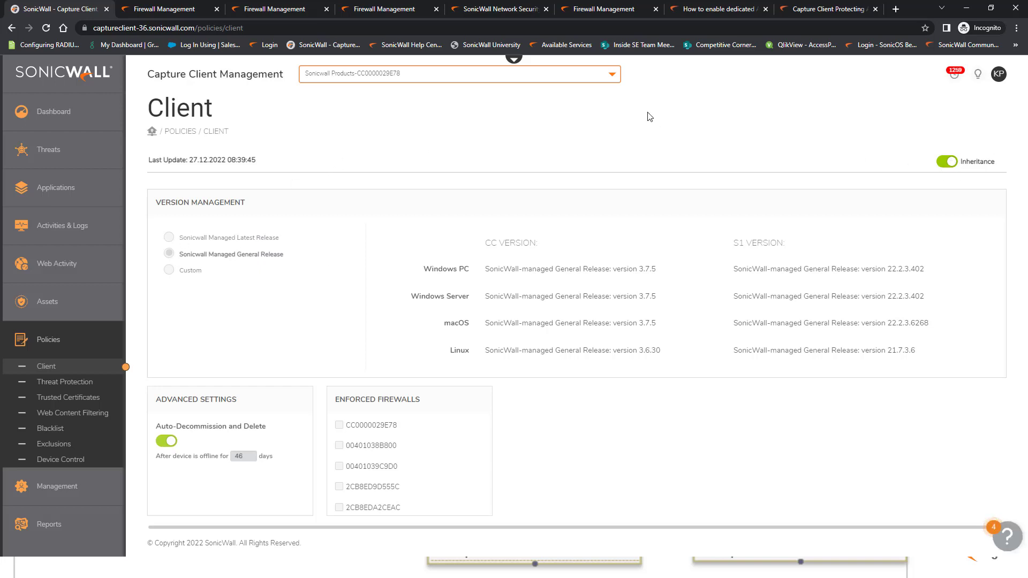
click(614, 76)
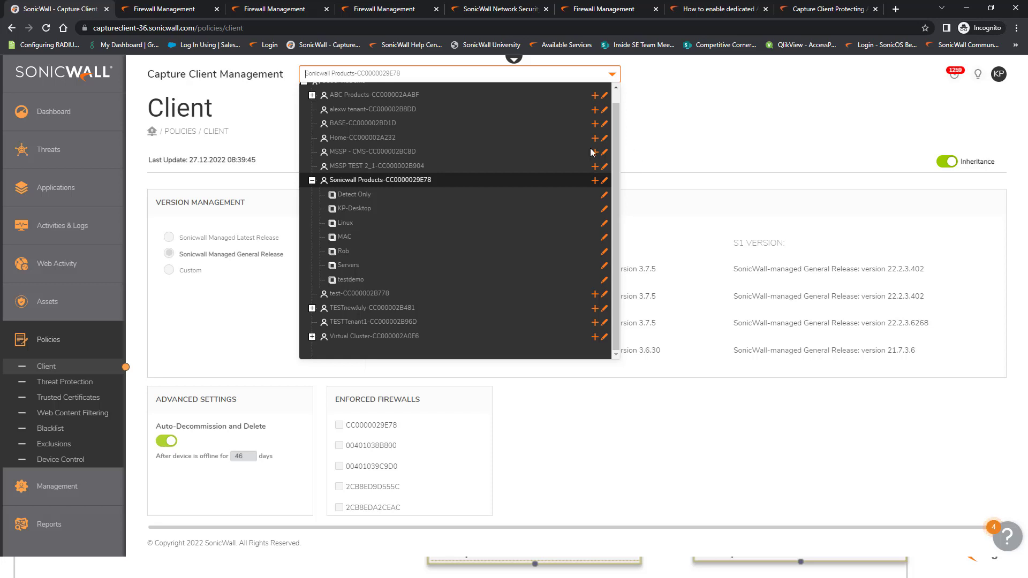
scroll(566, 156, up, 1)
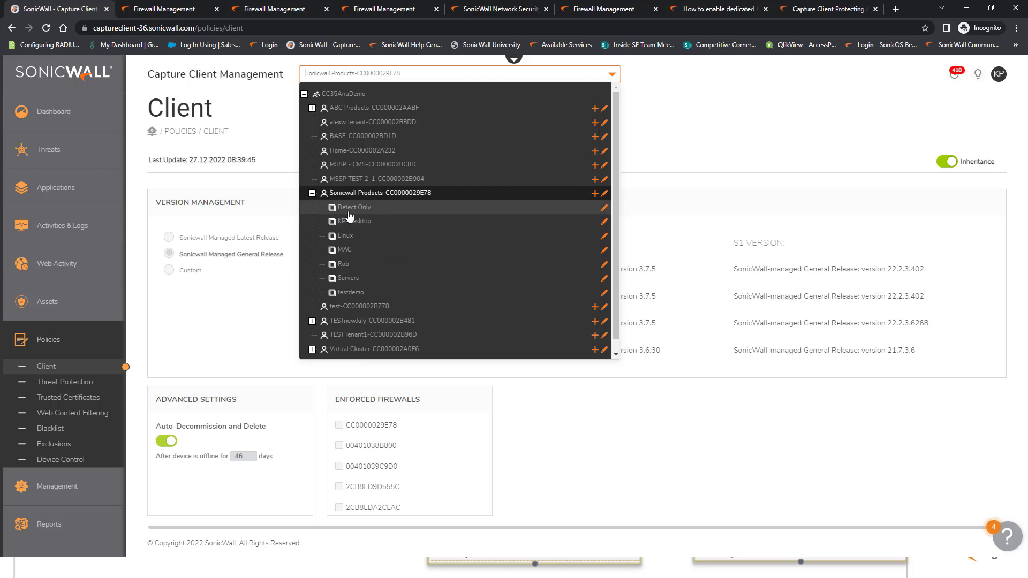
click(677, 160)
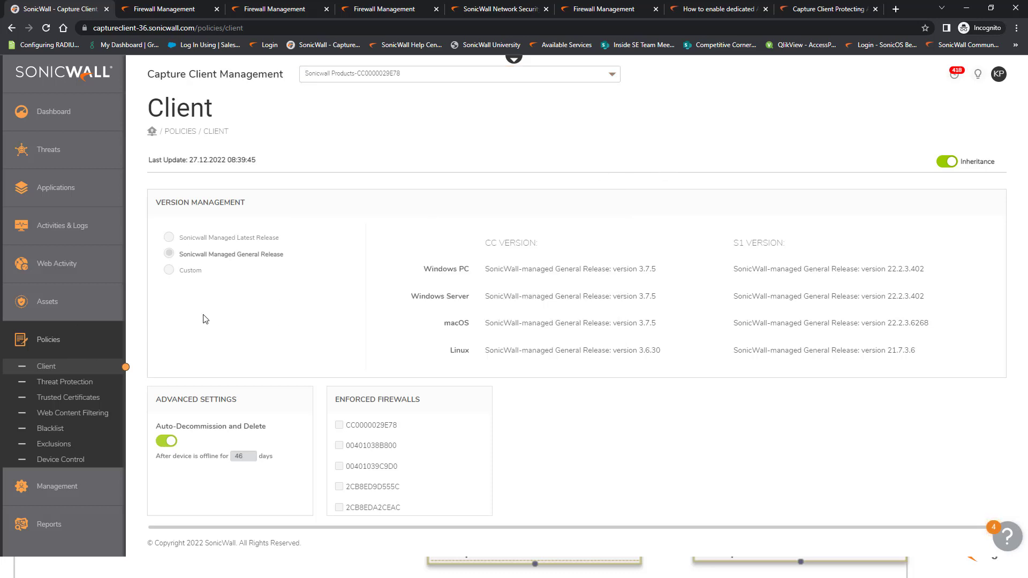
Review the tenant's Threat Protection, Trusted Certificates, Web Content Filtering and Blacklist policies, including the last blacklist page
click(60, 384)
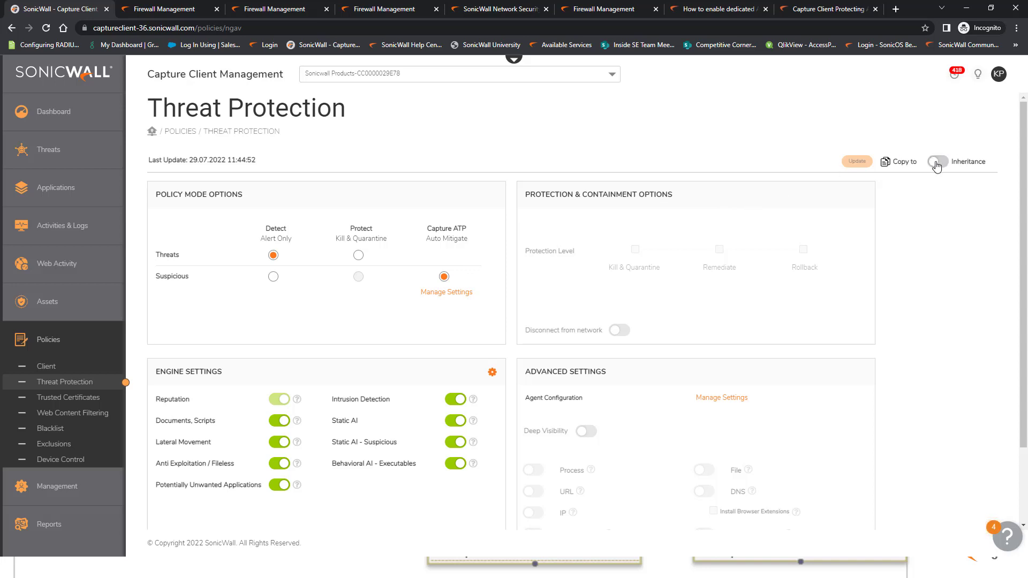
click(75, 402)
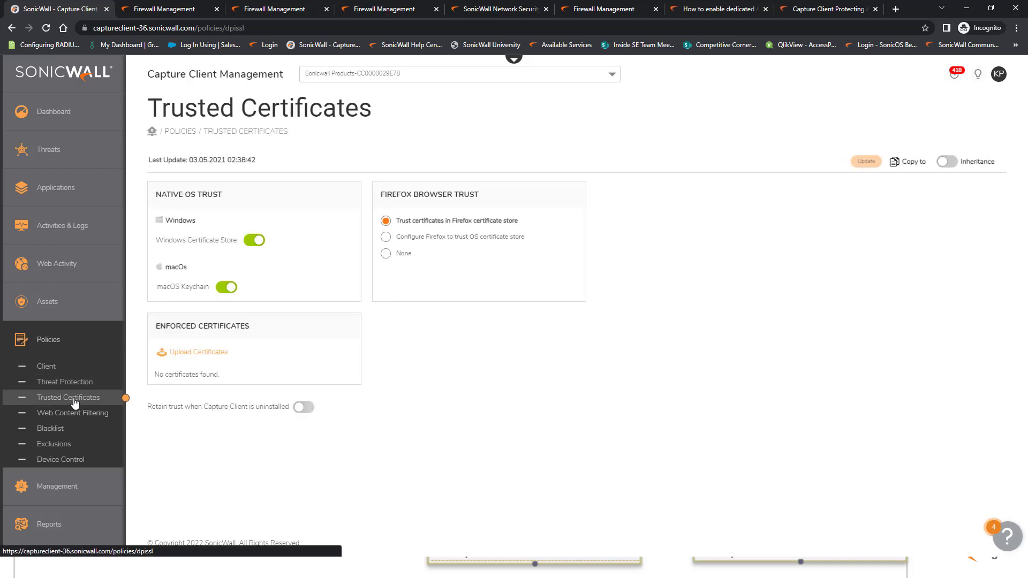
click(75, 413)
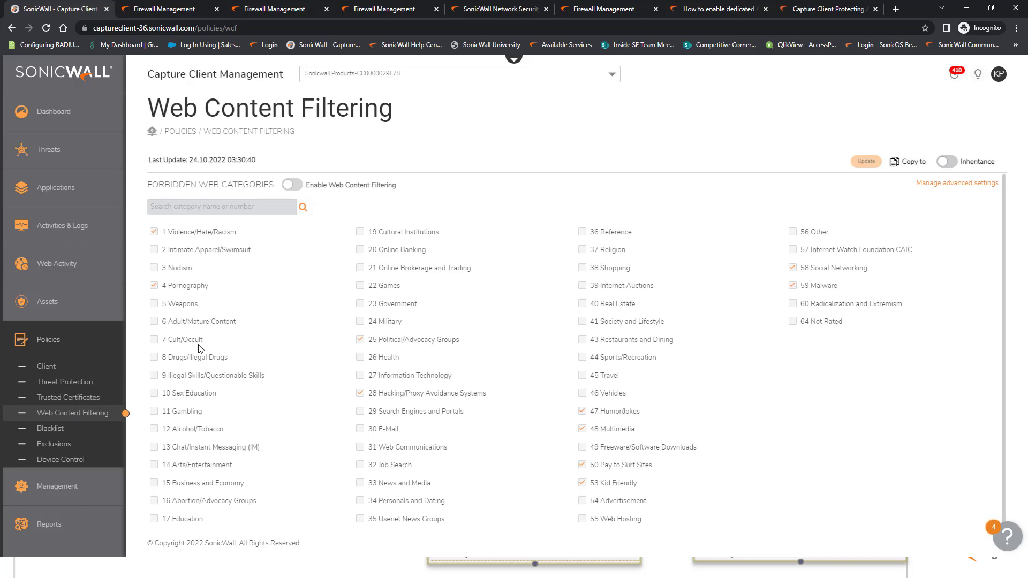
click(59, 433)
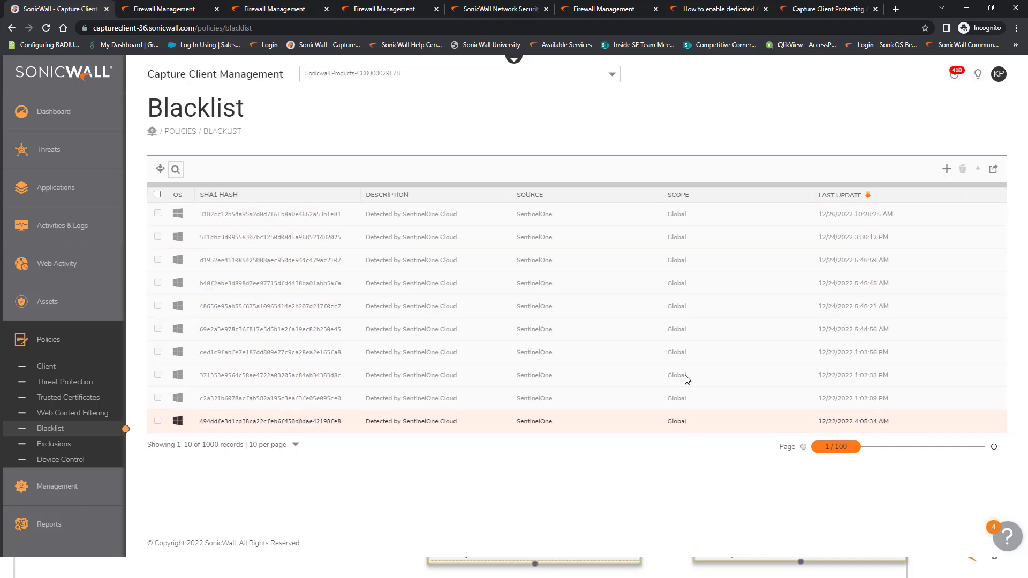
drag(823, 444, 966, 446)
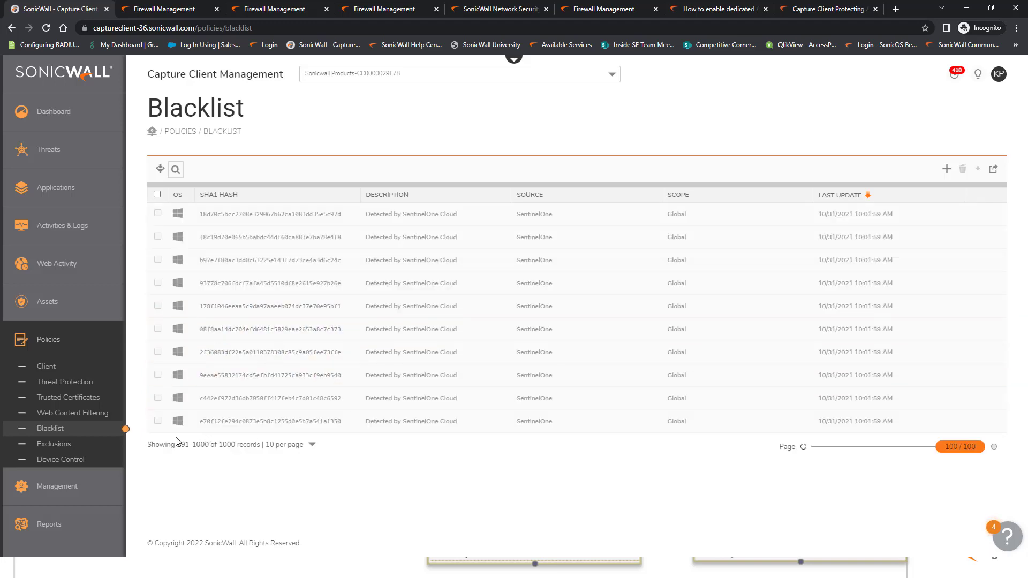
Examine the tenant's path exclusions, comparing the Global and Account scopes and the C:\test_456 entry
click(34, 446)
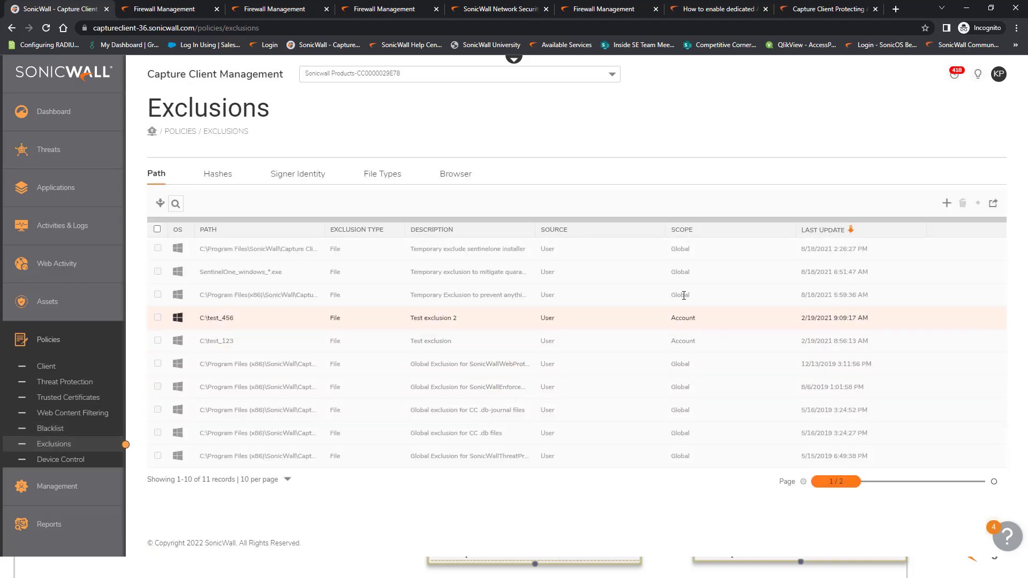
drag(670, 296, 695, 298)
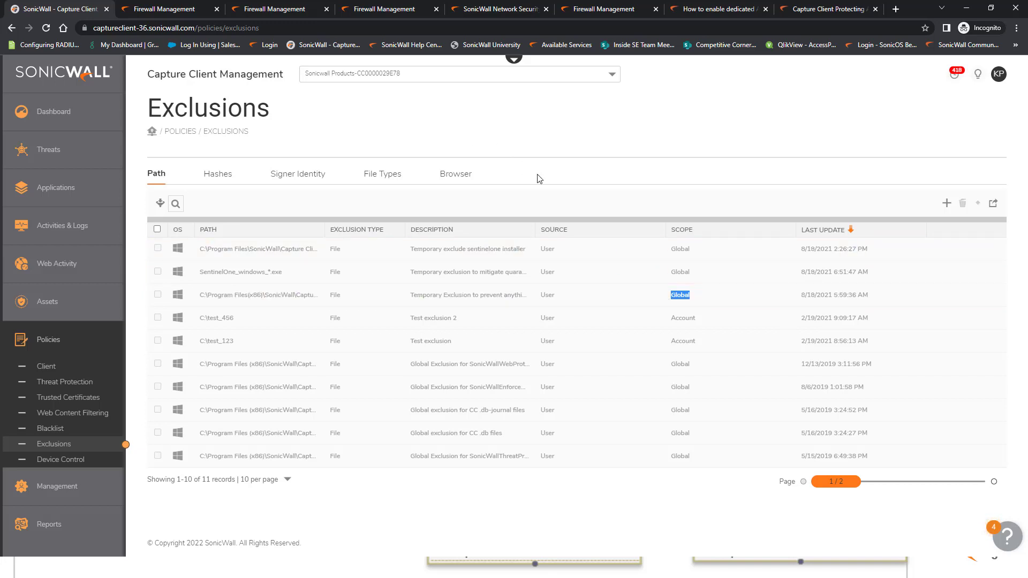
drag(656, 321, 695, 295)
click(685, 322)
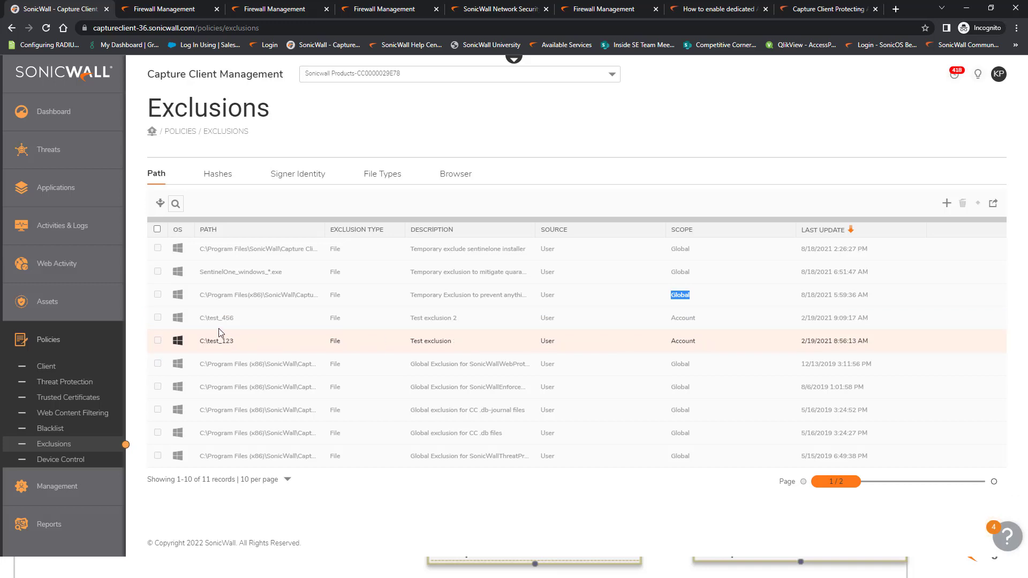
click(230, 321)
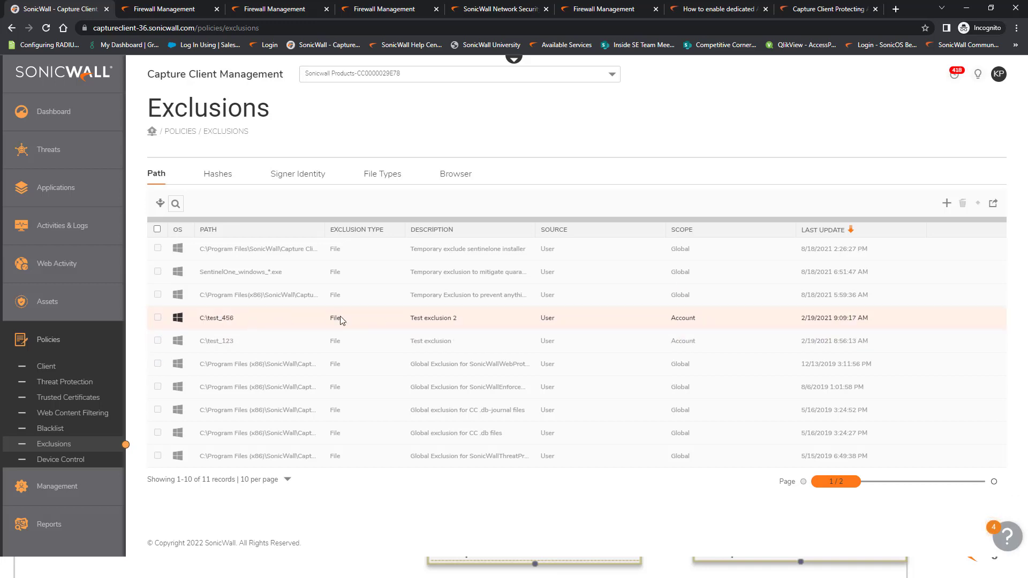
drag(324, 319, 478, 325)
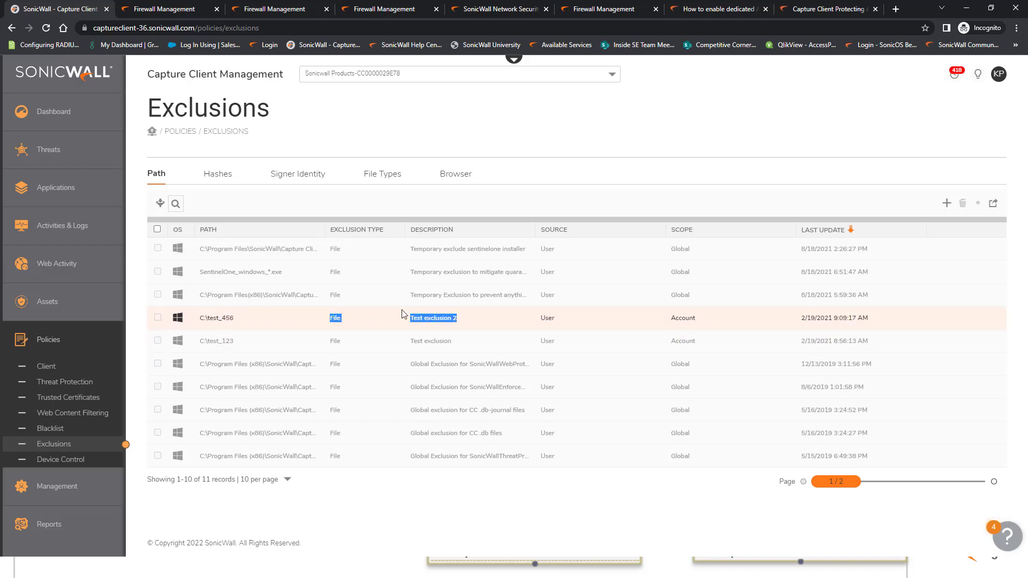
drag(679, 319, 720, 319)
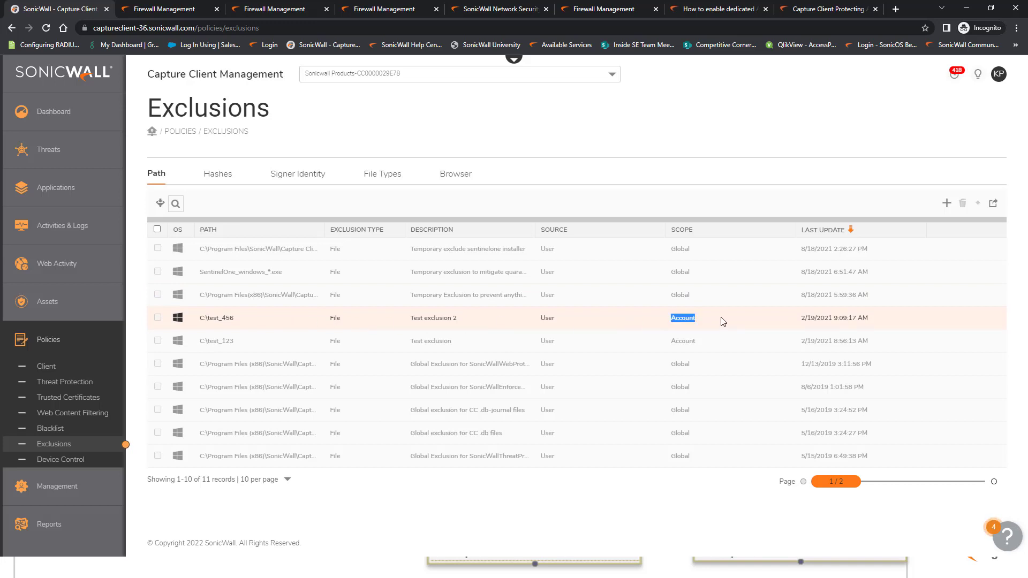
Switch to the CC35AnuDemo account scope and inspect the C:\test_456 path exclusion's settings without saving
click(611, 76)
scroll(401, 109, up, 1)
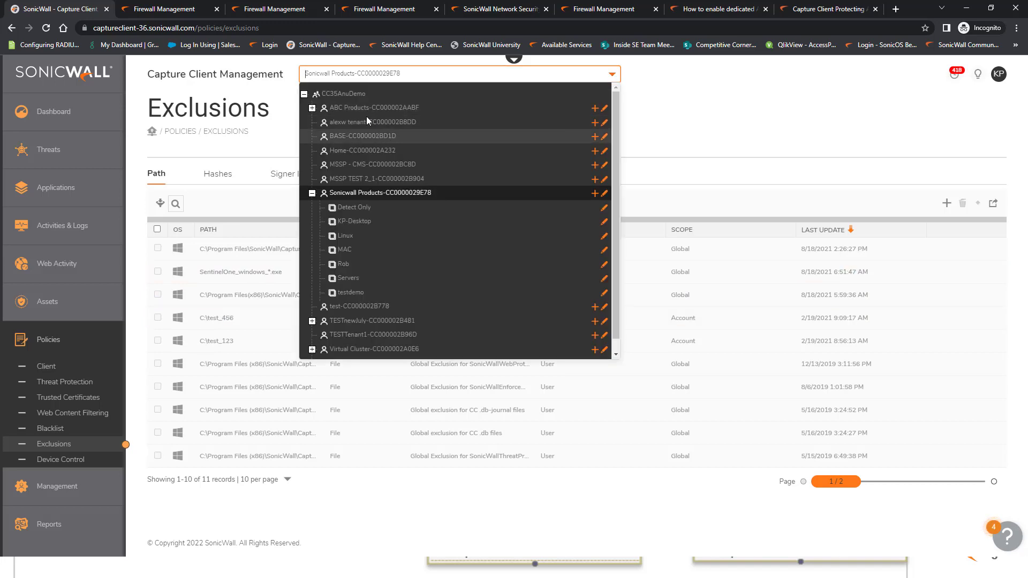
click(348, 95)
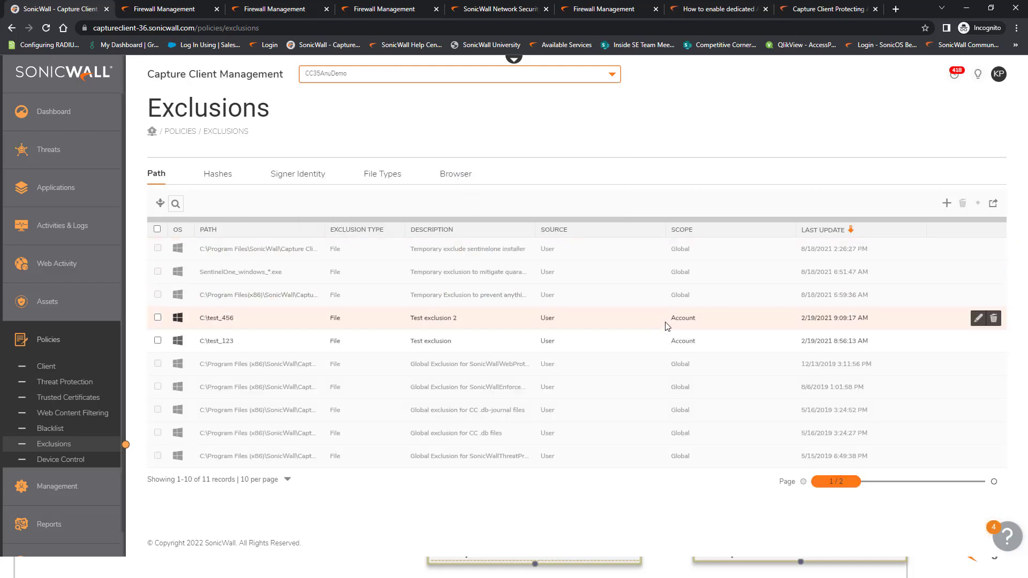
click(978, 318)
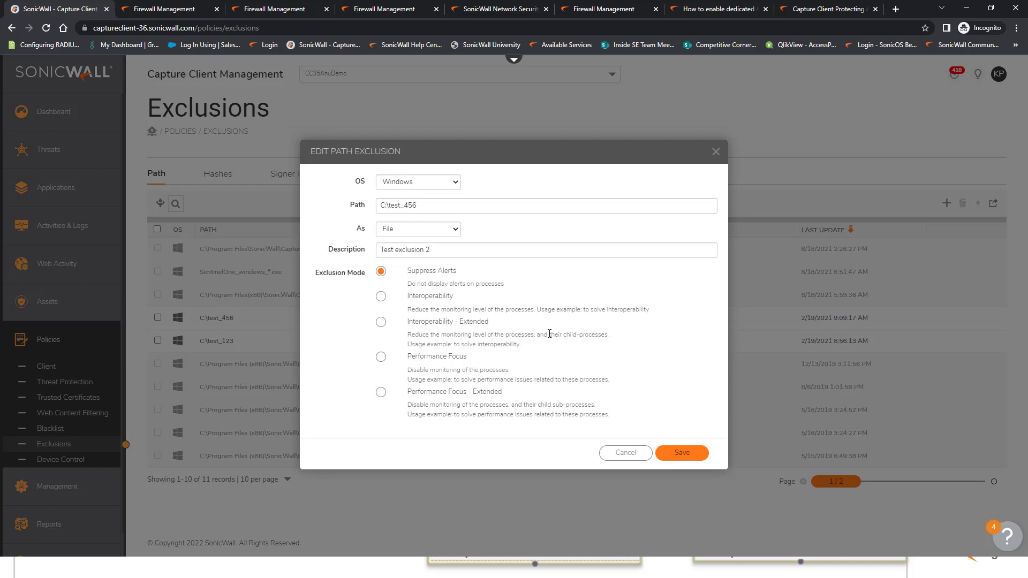
click(448, 252)
click(625, 452)
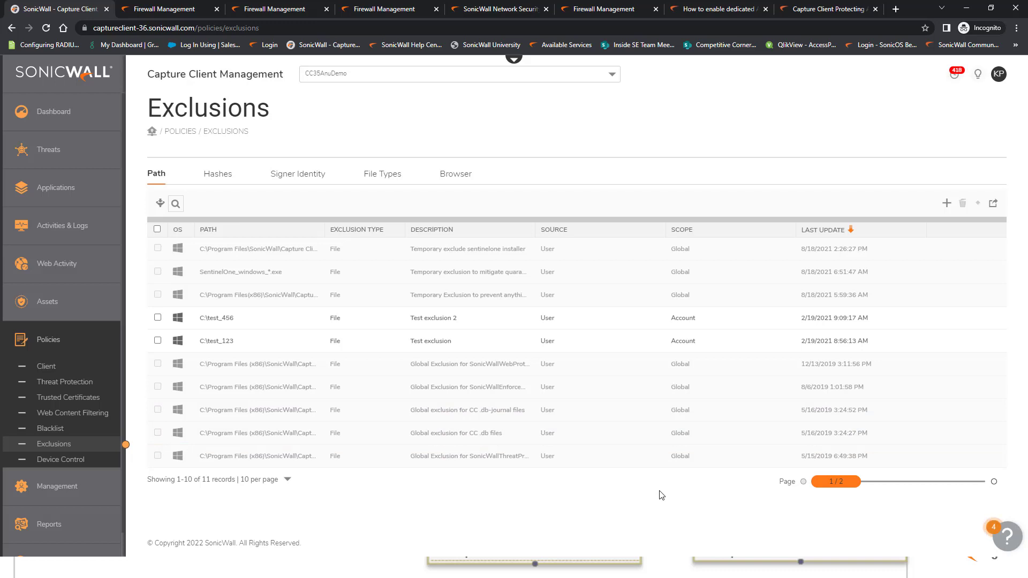
Switch to the Sonicwall Products tenant scope and inspect the new path exclusion form without adding an entry
click(370, 80)
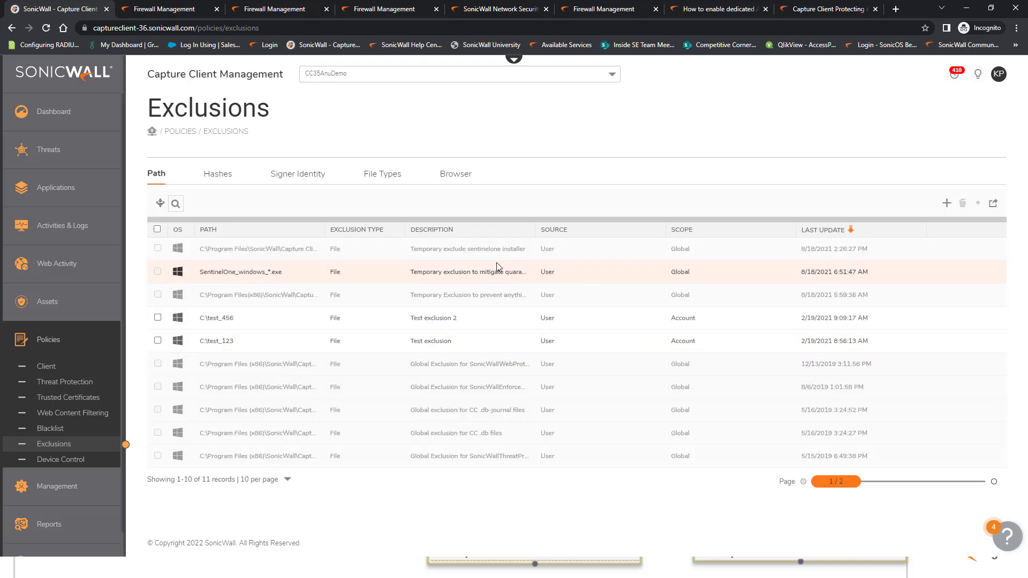
click(610, 76)
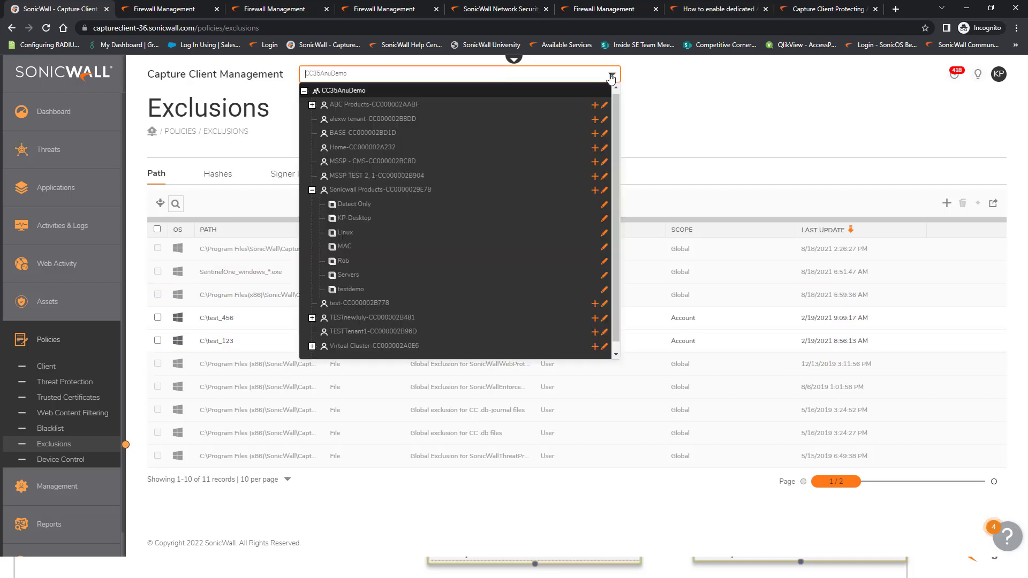
click(370, 190)
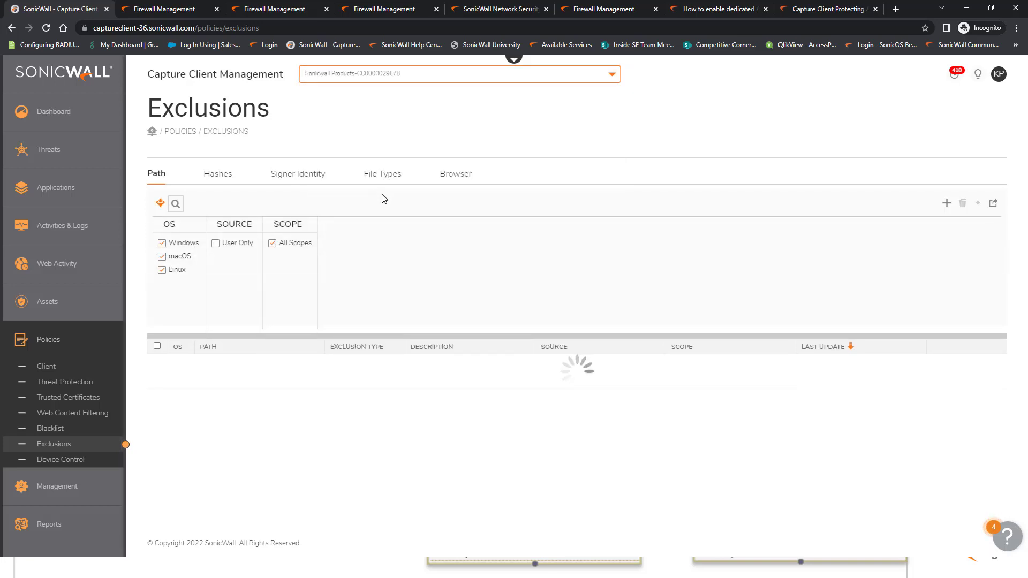
click(936, 204)
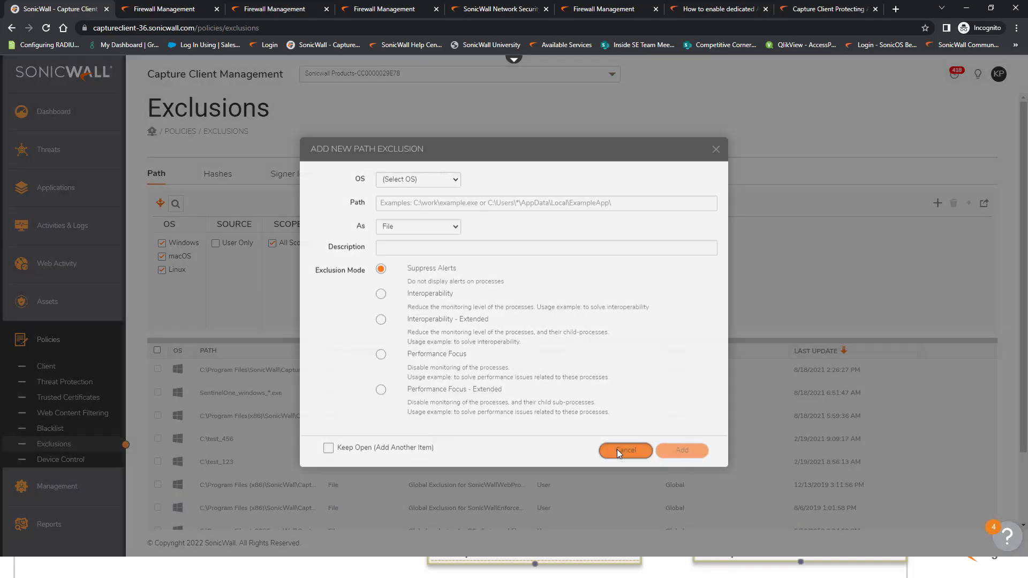
click(625, 453)
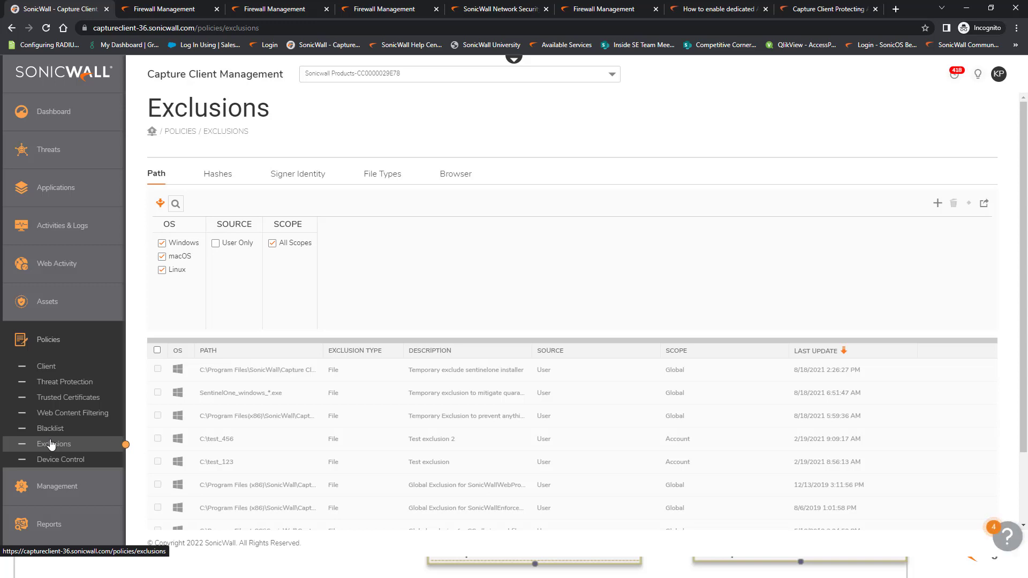
Review the tenant's Device Control policy and the list of groups with their inherited policies
click(74, 465)
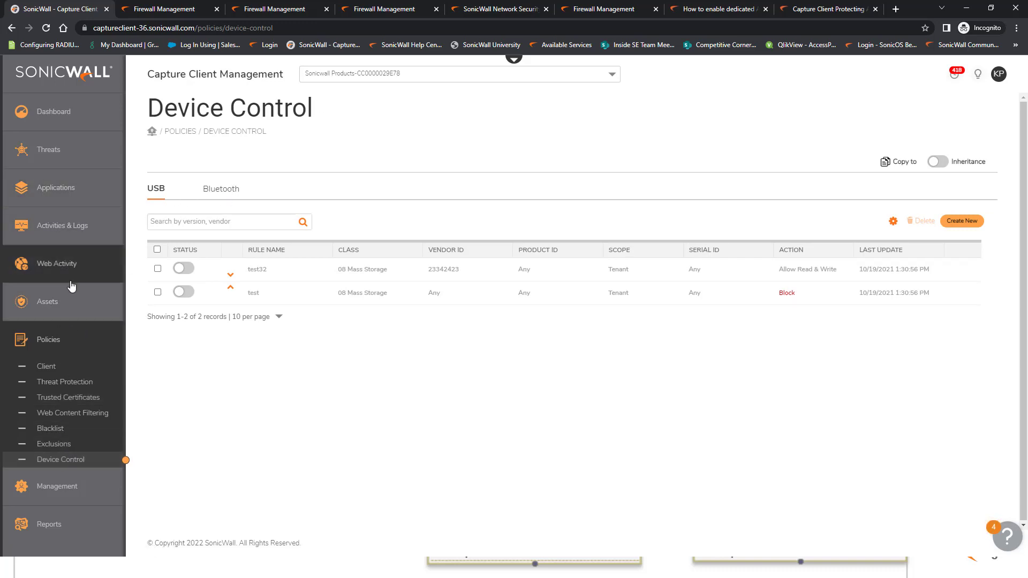
click(68, 299)
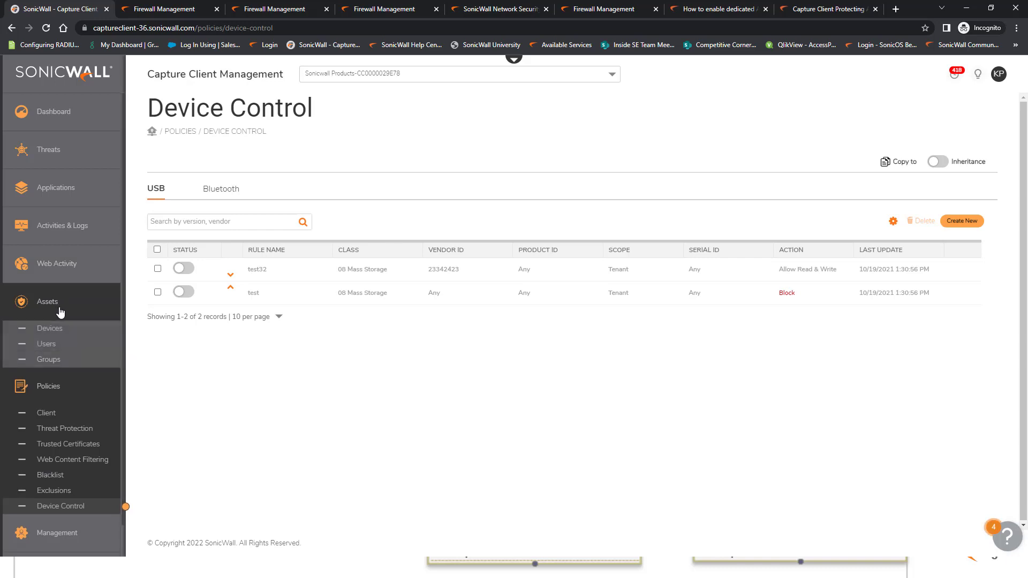
click(52, 360)
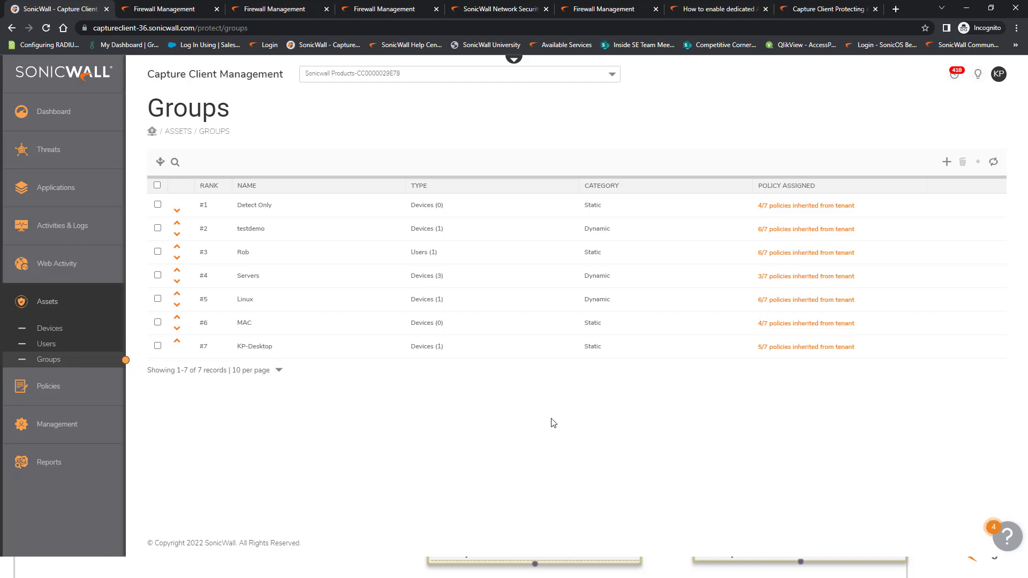
click(611, 74)
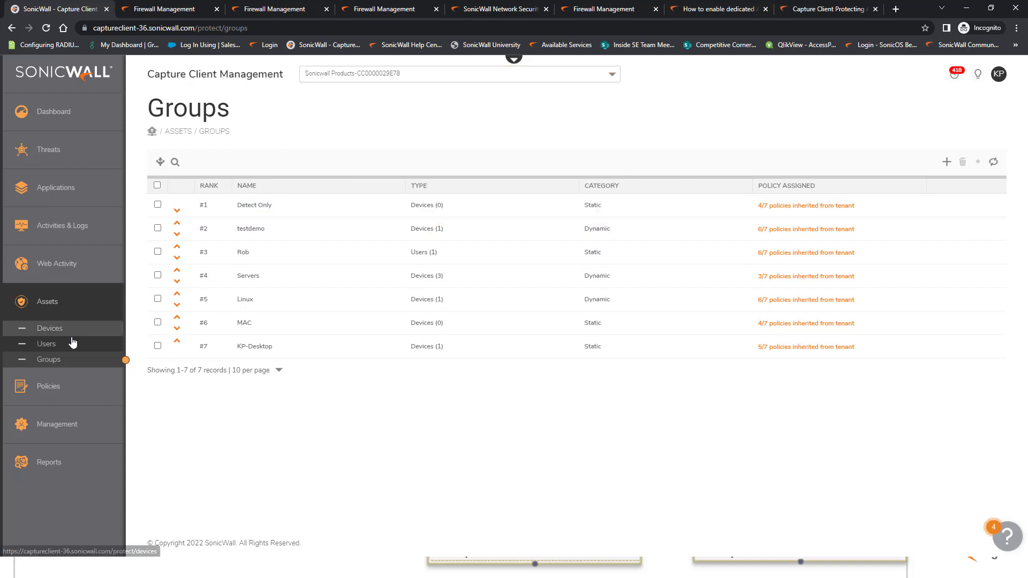
Compare the groups nested under Sonicwall Products in the Client policy's scope list with the Groups page
click(48, 386)
click(53, 413)
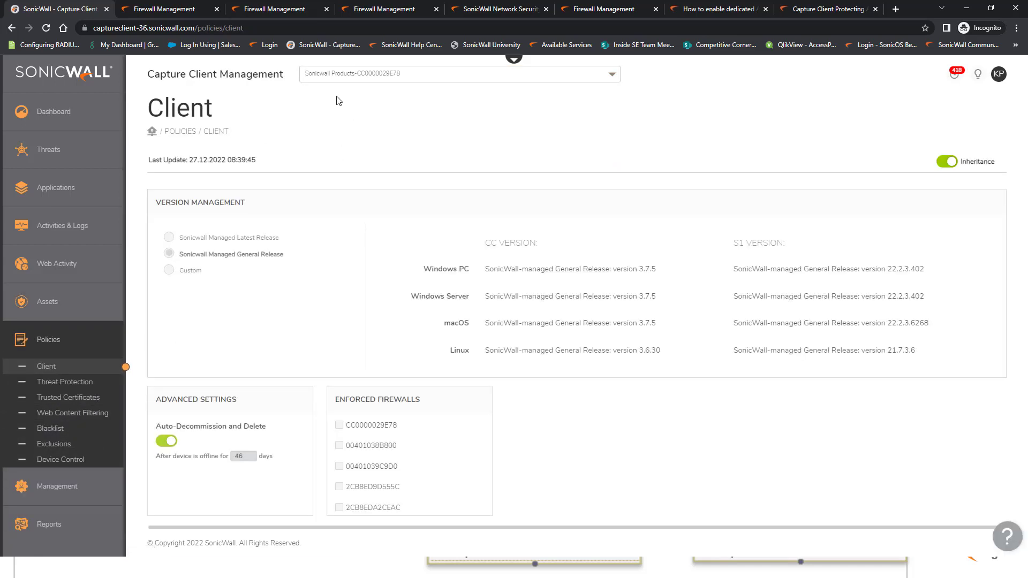
click(378, 78)
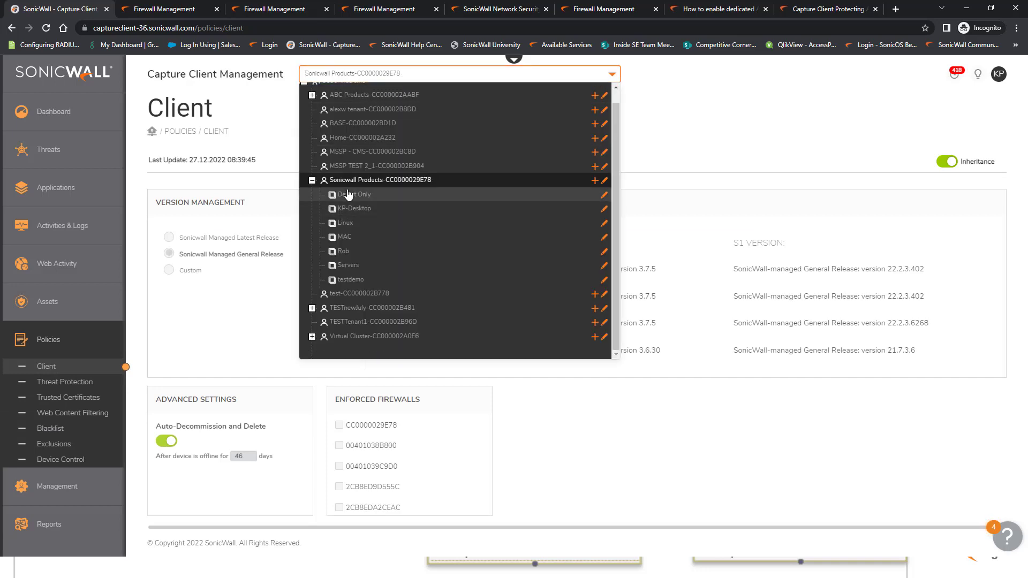
click(49, 302)
click(54, 360)
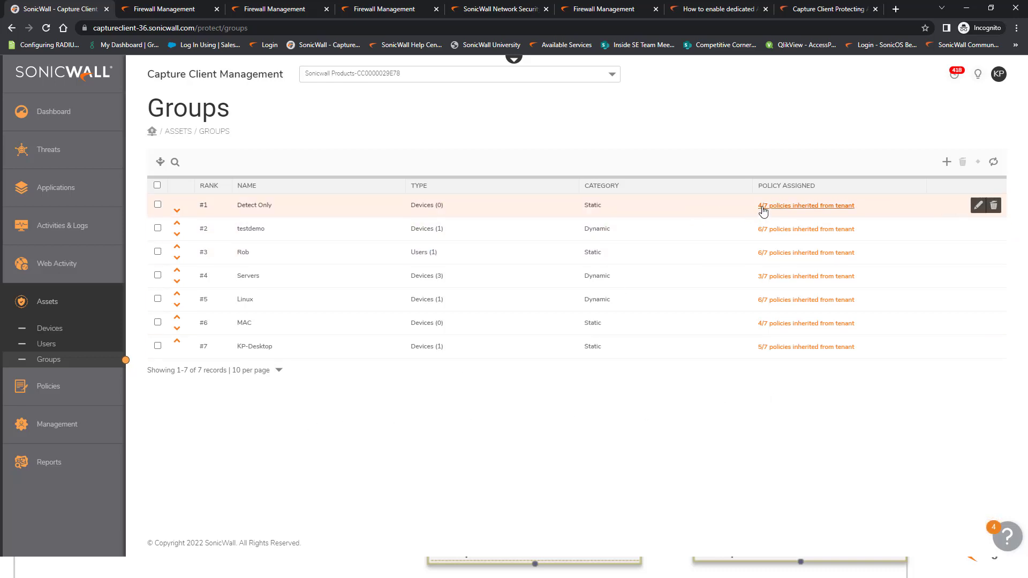
Examine the Servers, Linux, MAC and KP-Desktop entries in the tenant's group list
click(63, 394)
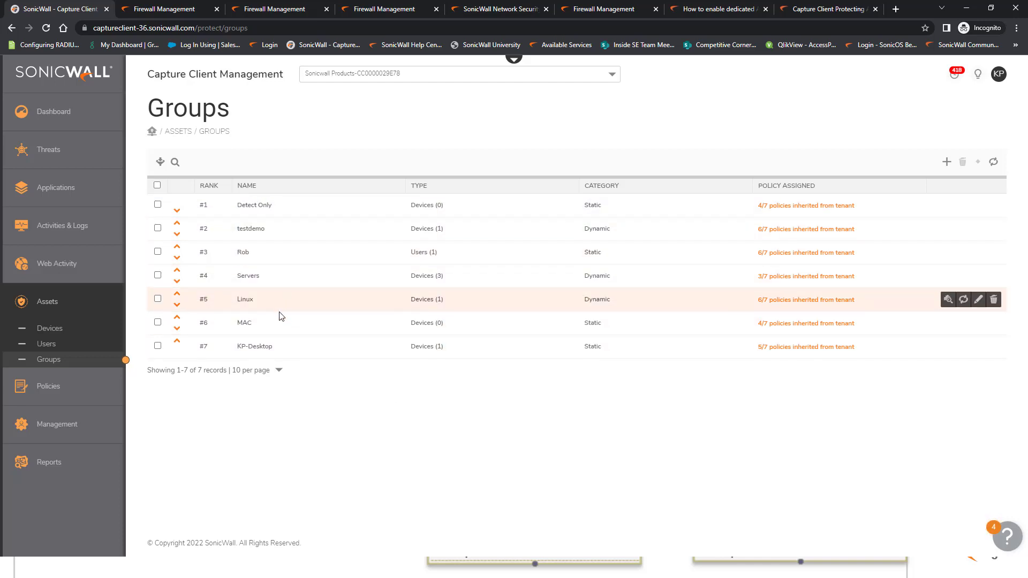
double_click(242, 348)
drag(239, 277, 255, 326)
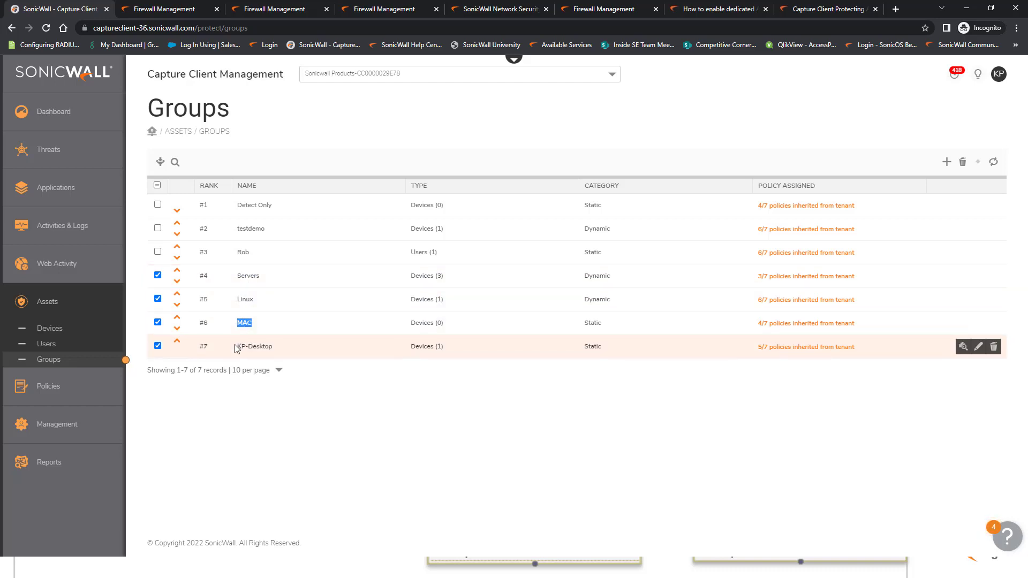
drag(237, 346, 273, 349)
Start creating a dynamic device group named windows and continue to its rules
click(946, 161)
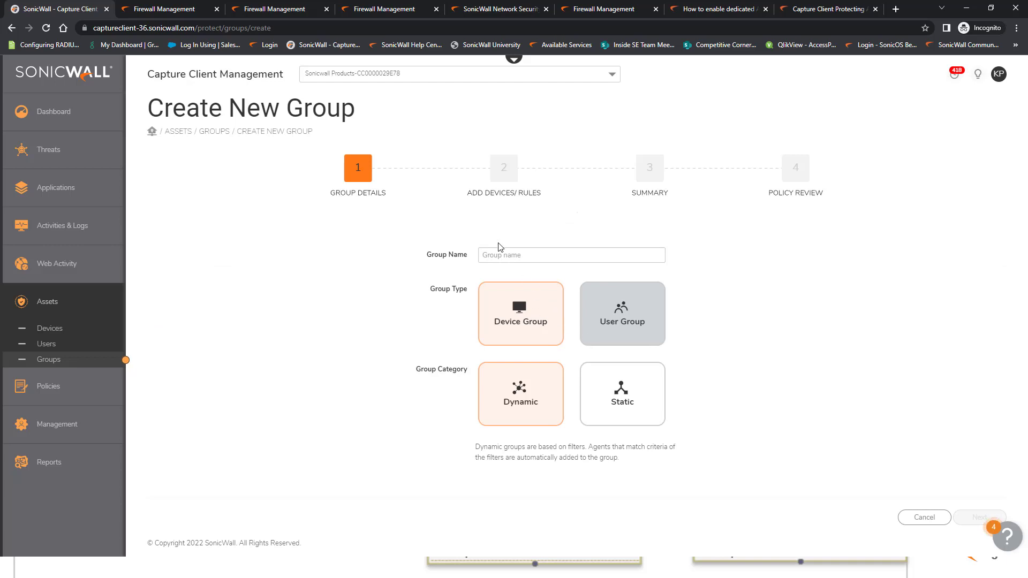
click(501, 257)
text(windows)
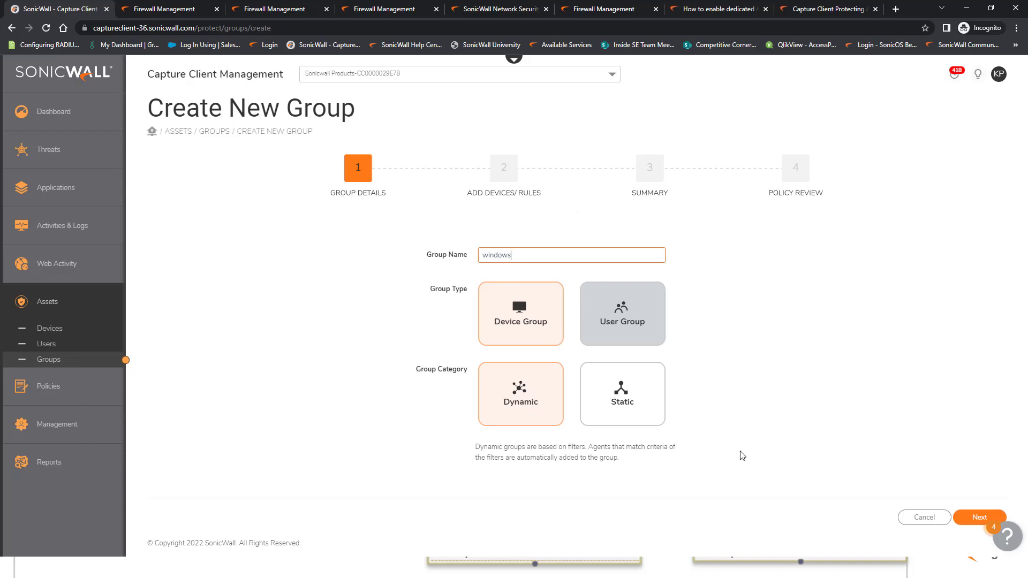
click(977, 518)
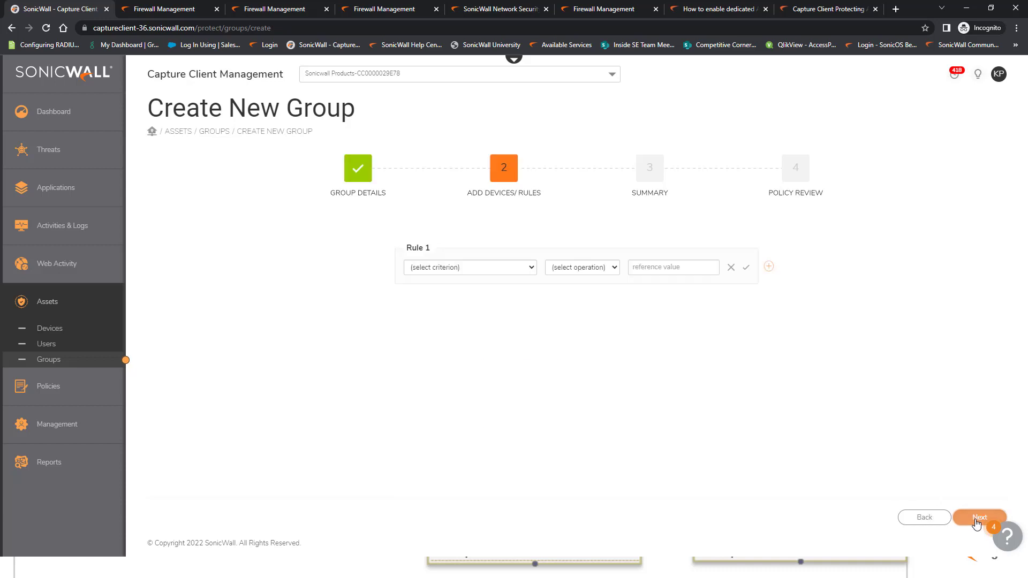
Add the rule OS Type is Windows to the new group and confirm its creation with Apply to All Devices
click(521, 270)
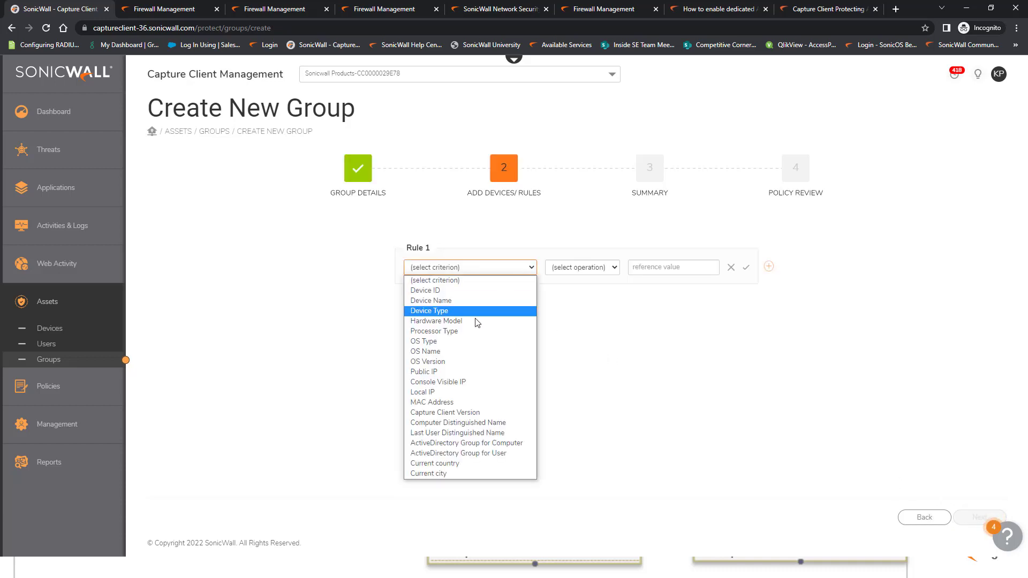
click(444, 343)
click(588, 272)
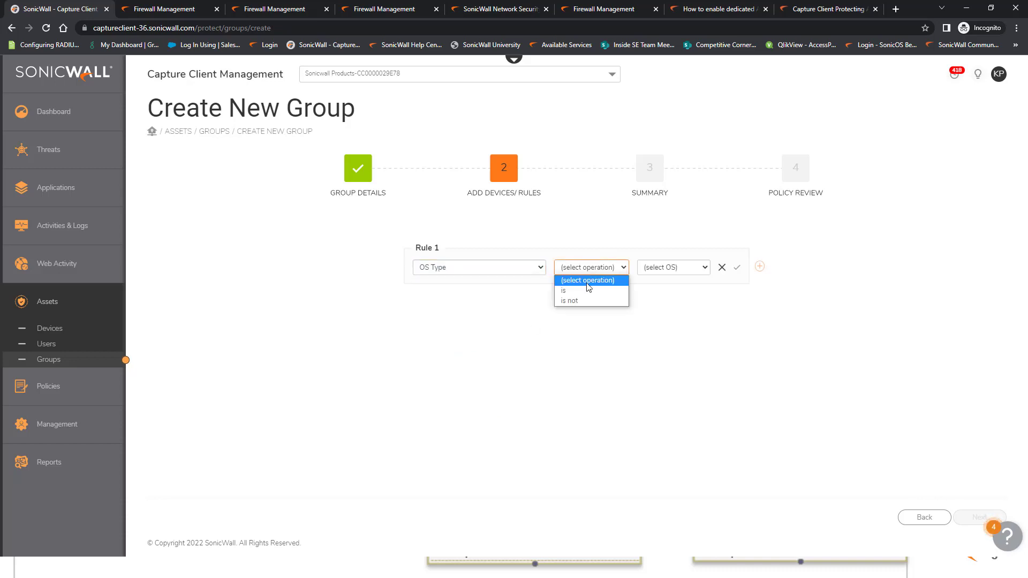
click(591, 291)
click(660, 270)
click(659, 291)
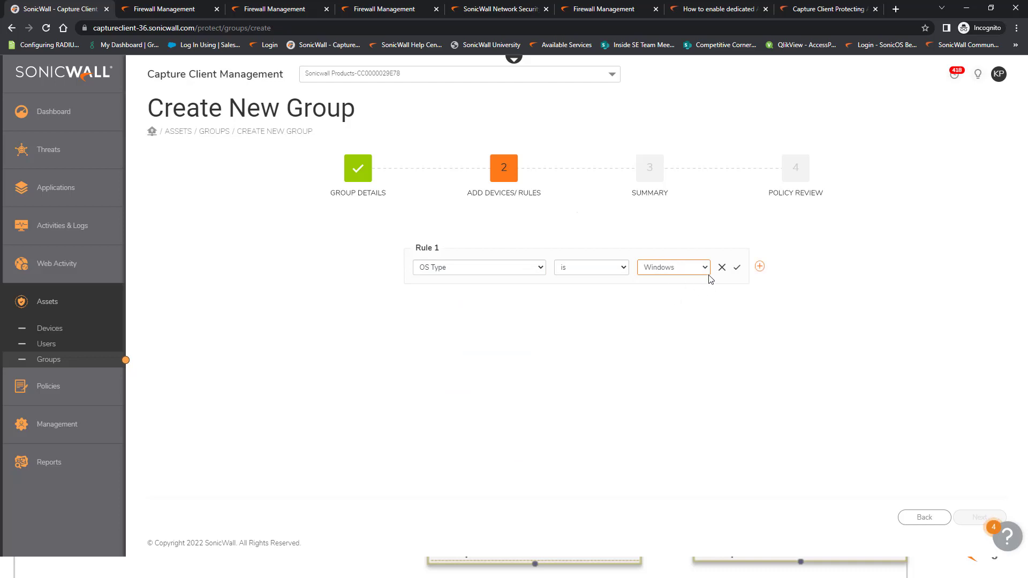
click(736, 269)
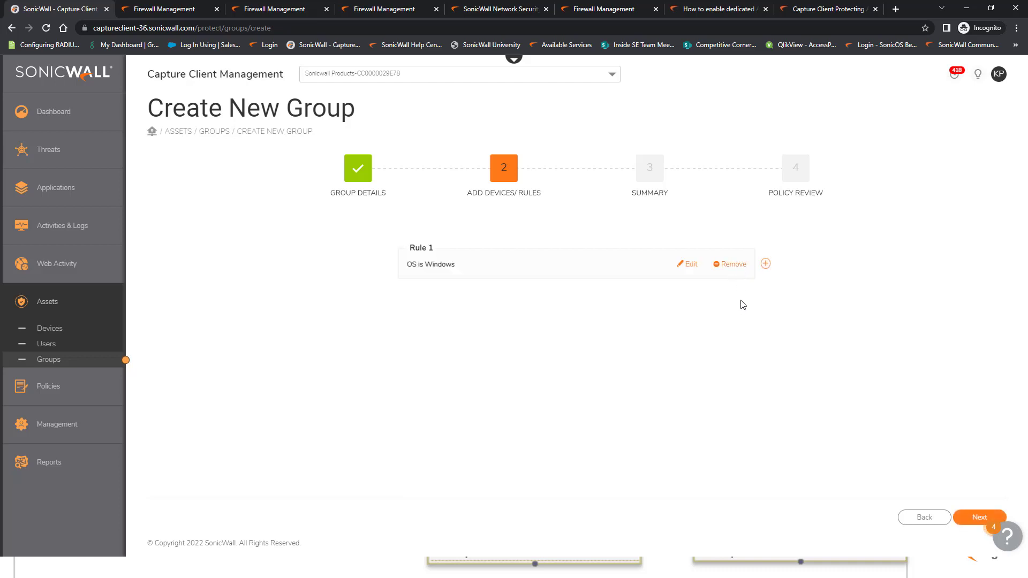
click(979, 518)
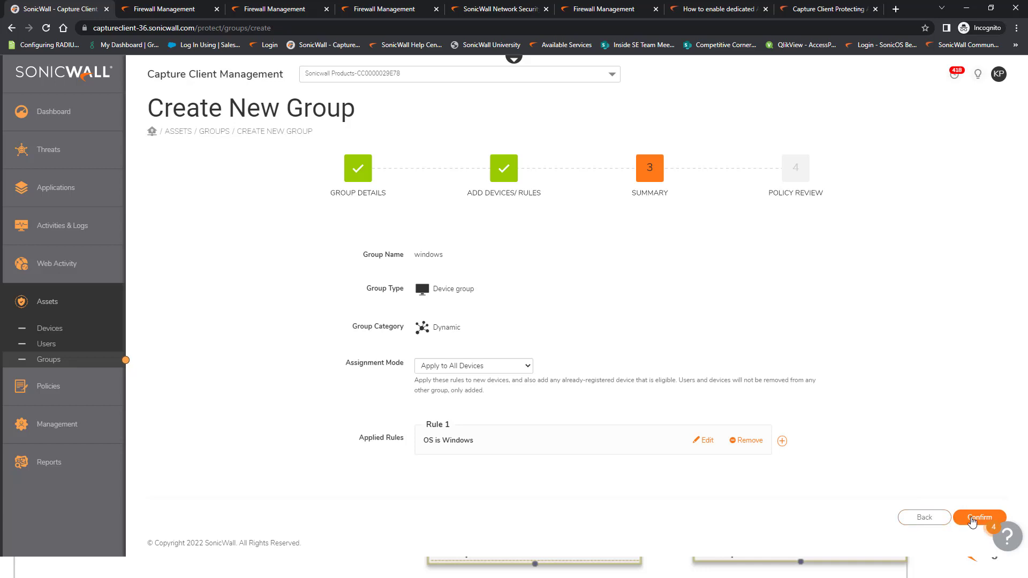
click(972, 519)
Check for the windows group under Sonicwall Products in the Client policy's scope list and return to the Groups page
click(427, 78)
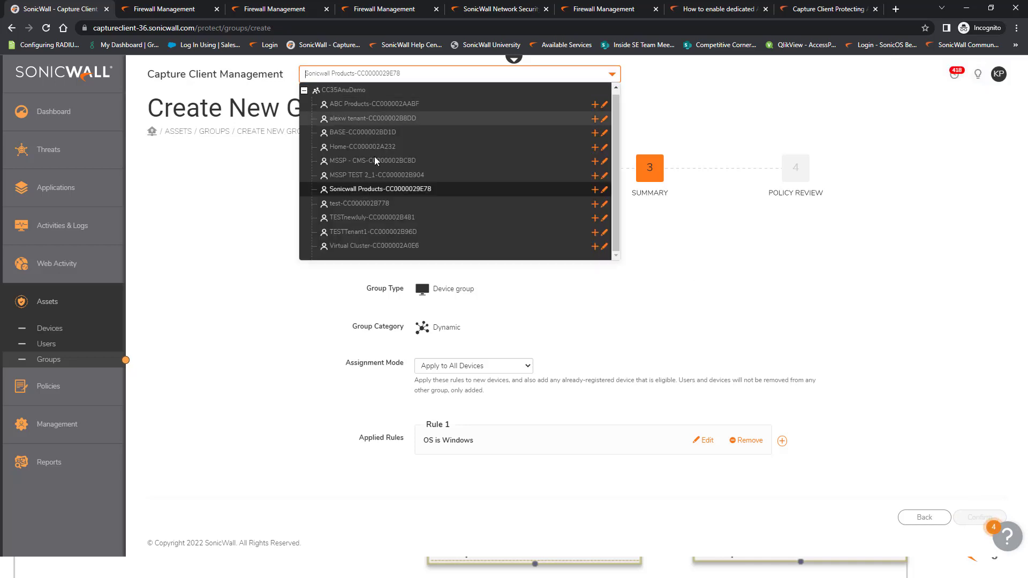
click(260, 176)
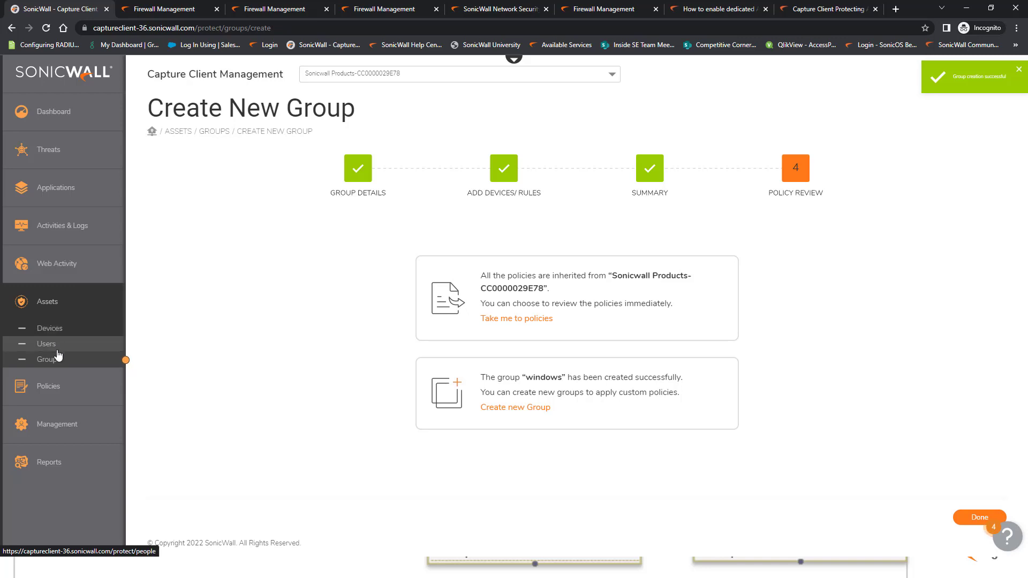
click(62, 388)
click(65, 412)
click(386, 75)
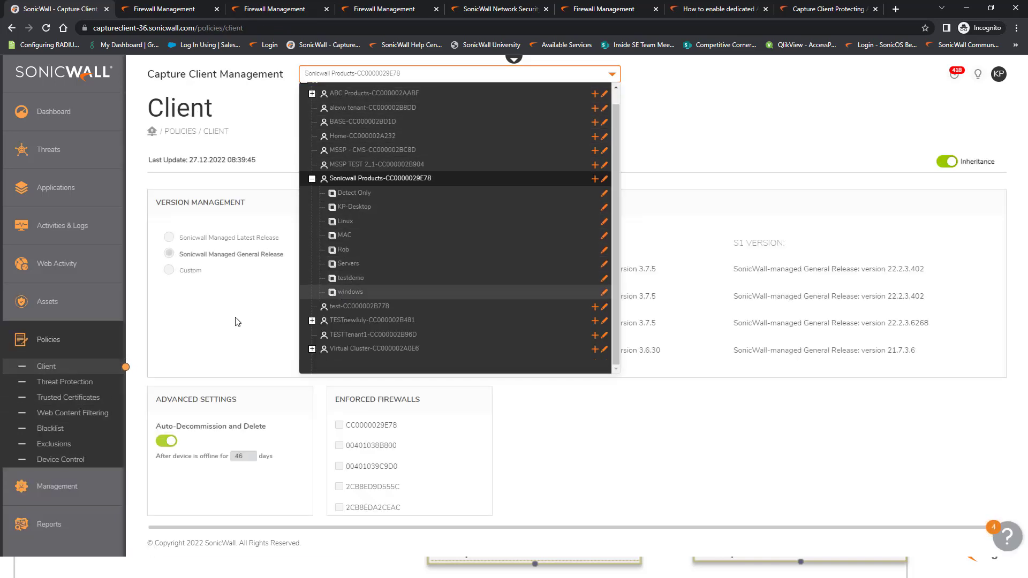
click(84, 317)
click(51, 302)
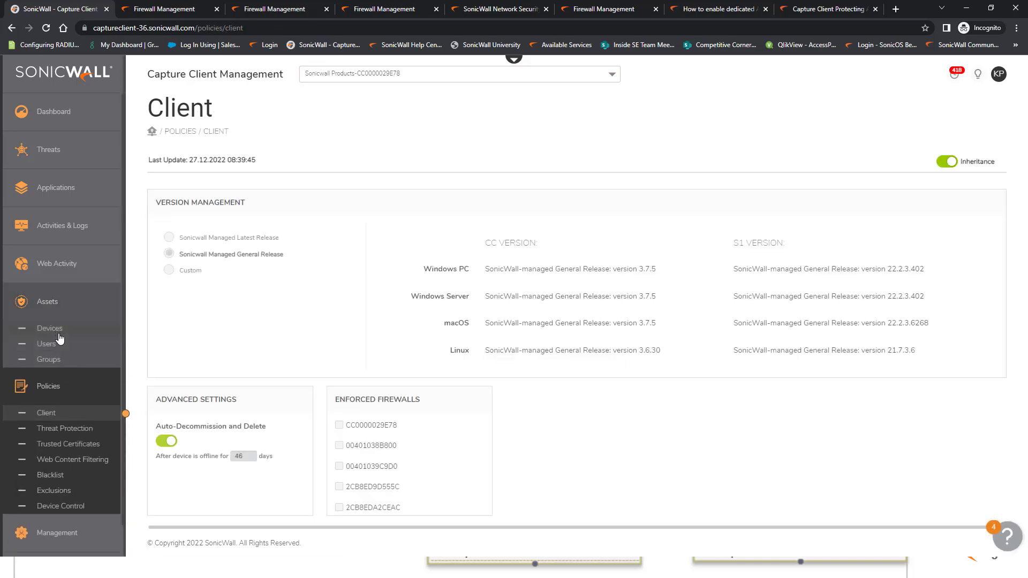
click(51, 359)
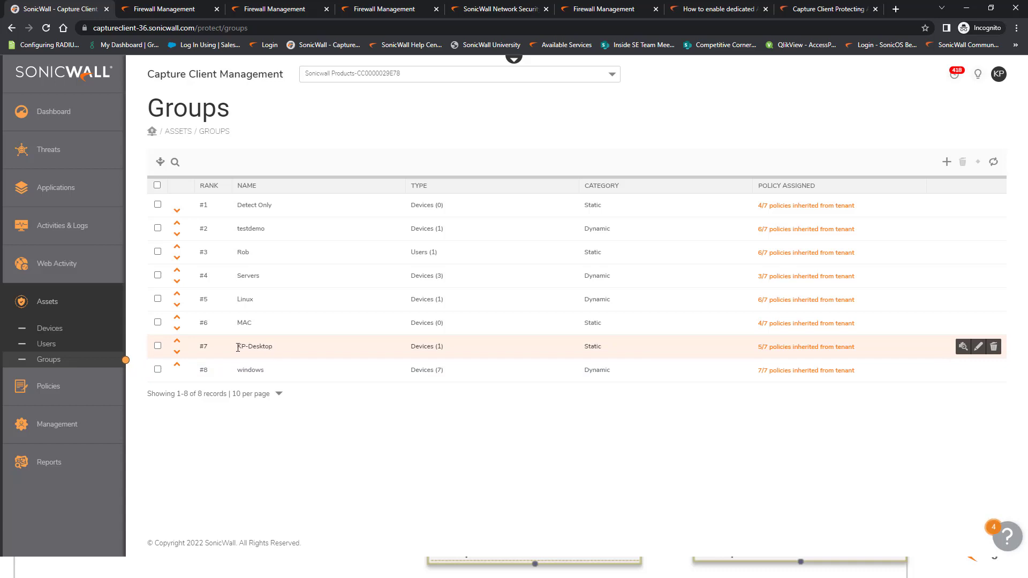
Move the windows group up one rank so it sits above KP-Desktop, and confirm the new order
drag(238, 348, 282, 348)
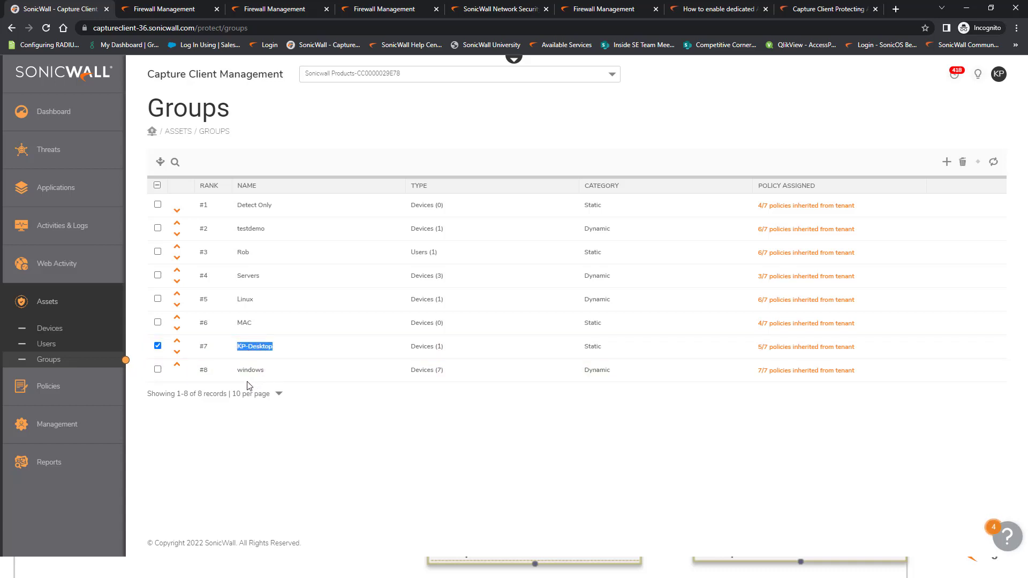
click(247, 349)
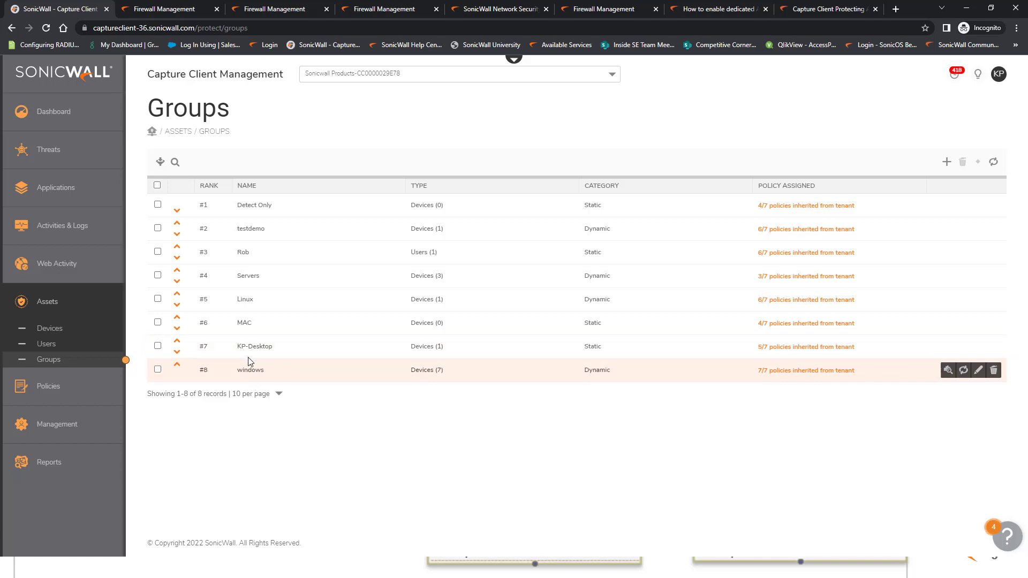
click(178, 364)
click(627, 113)
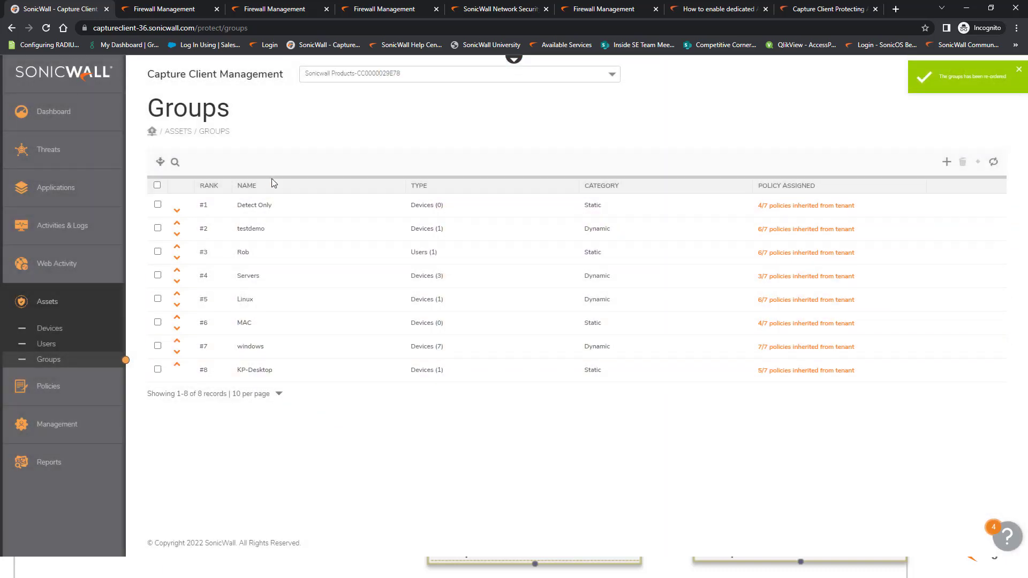
Compare the ranks of the windows and KP-Desktop groups, clear both selections and expand the policy list
drag(235, 373, 275, 374)
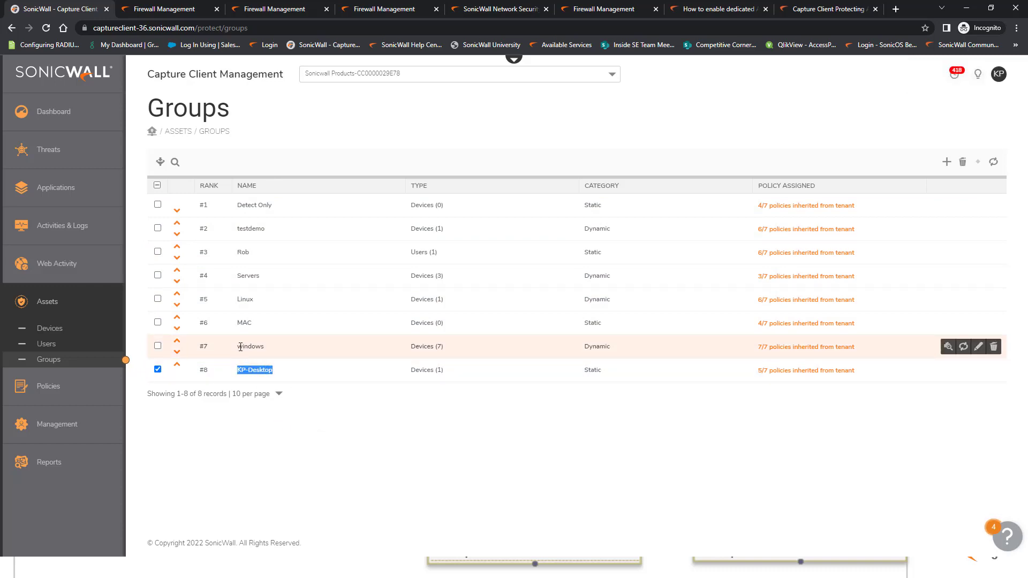
drag(240, 347, 262, 348)
drag(238, 346, 265, 346)
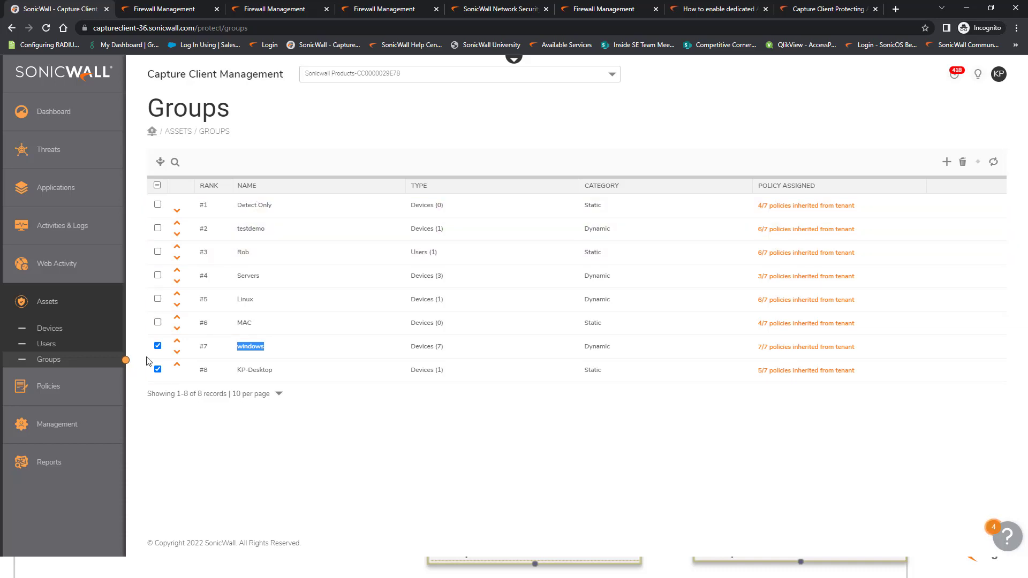
click(158, 346)
click(158, 369)
click(79, 394)
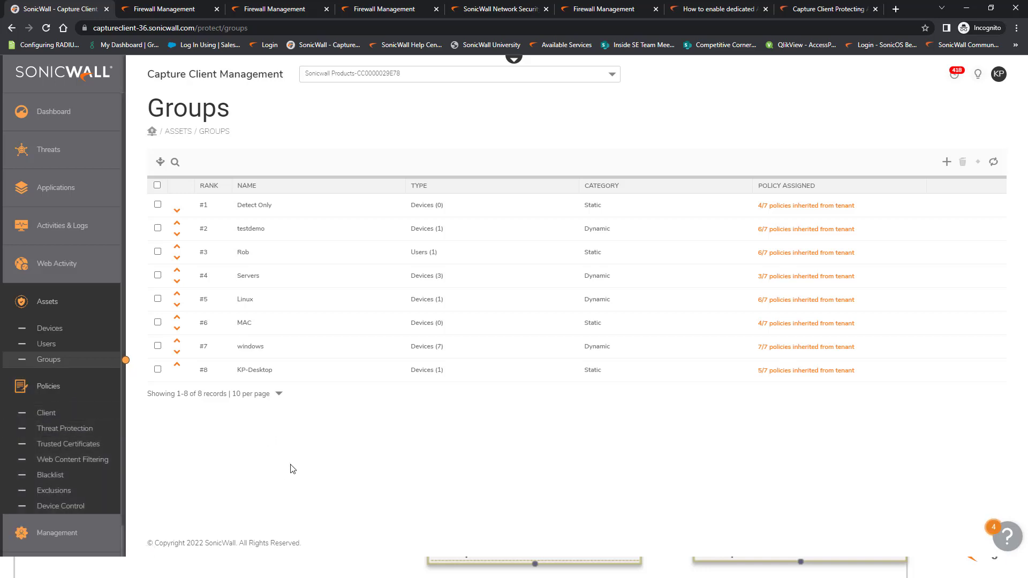